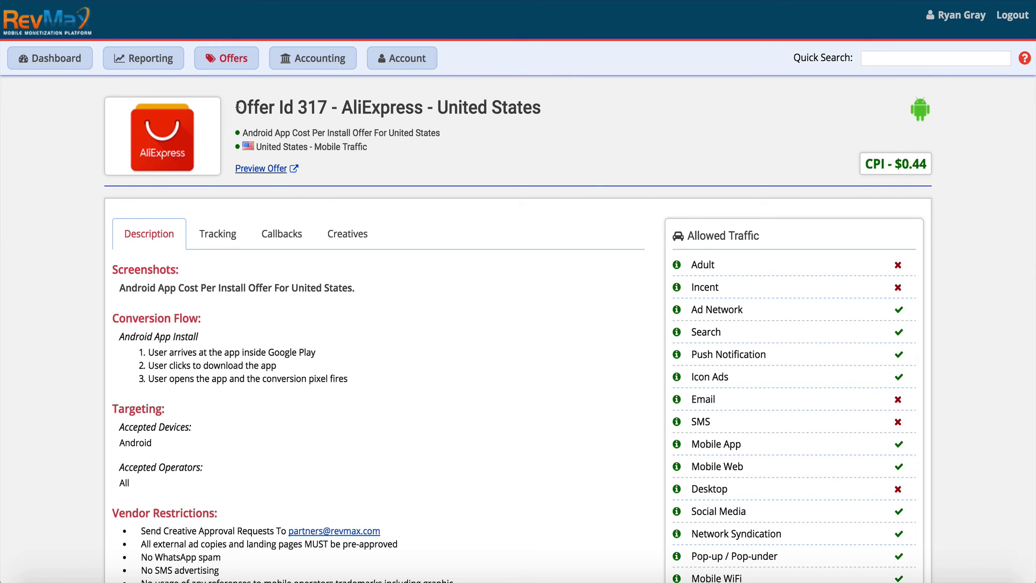
# Enter 'AliExpress CPI Android' as the new iMobiTrax campaign's name.
pyautogui.moveTo(236, 103); pyautogui.dragTo(450, 106)
pyautogui.click(458, 58)
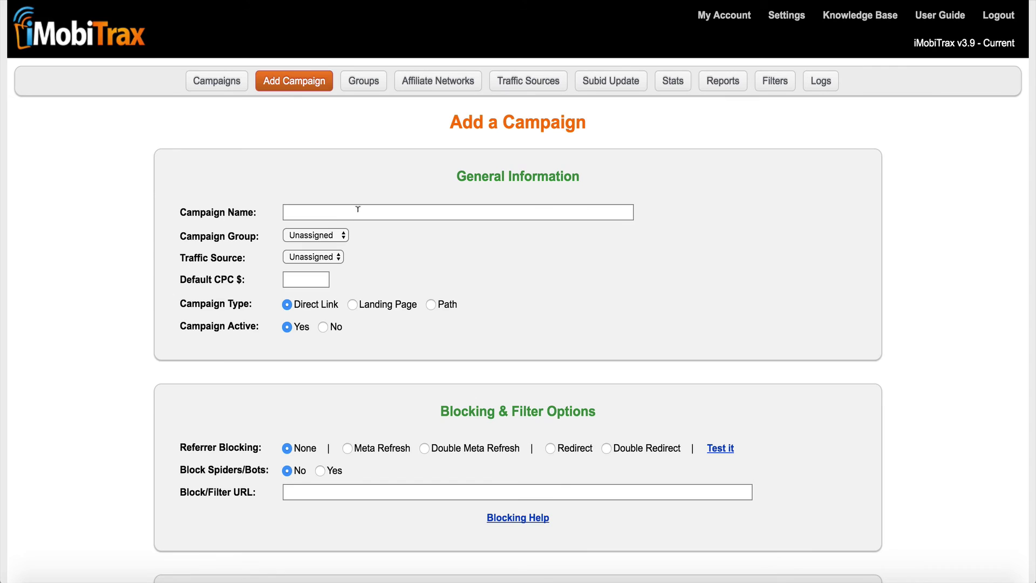
pyautogui.click(358, 209)
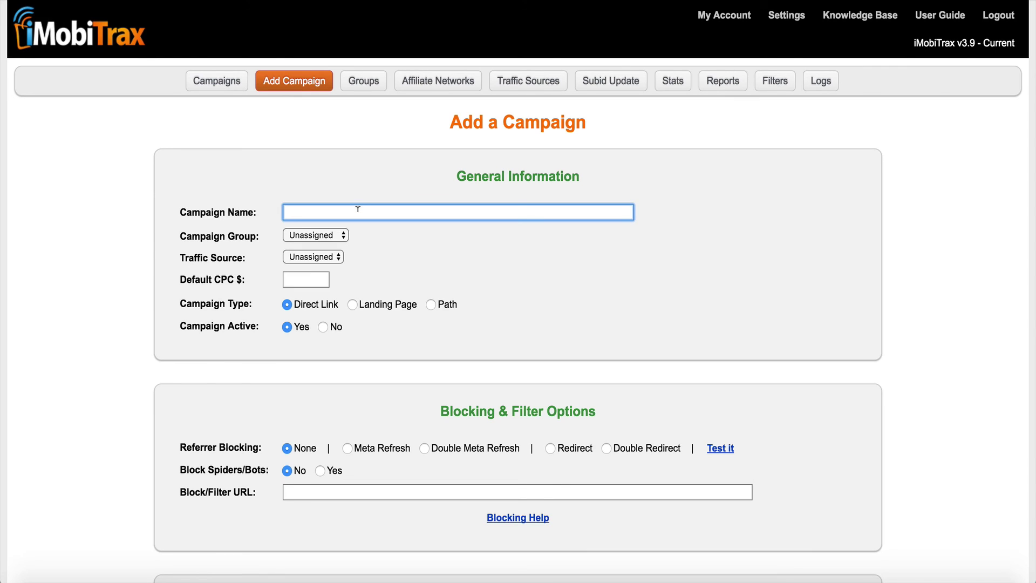
pyautogui.write('AliExpress CPI Android')
pyautogui.click(368, 267)
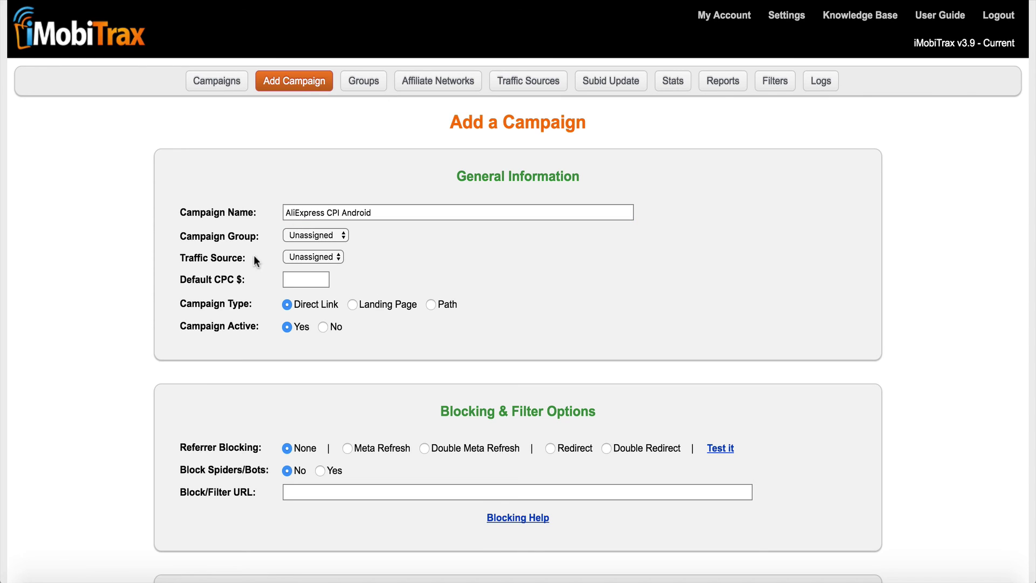
# Choose Adwords as the traffic source and set the default CPC to 0.25.
pyautogui.click(326, 255)
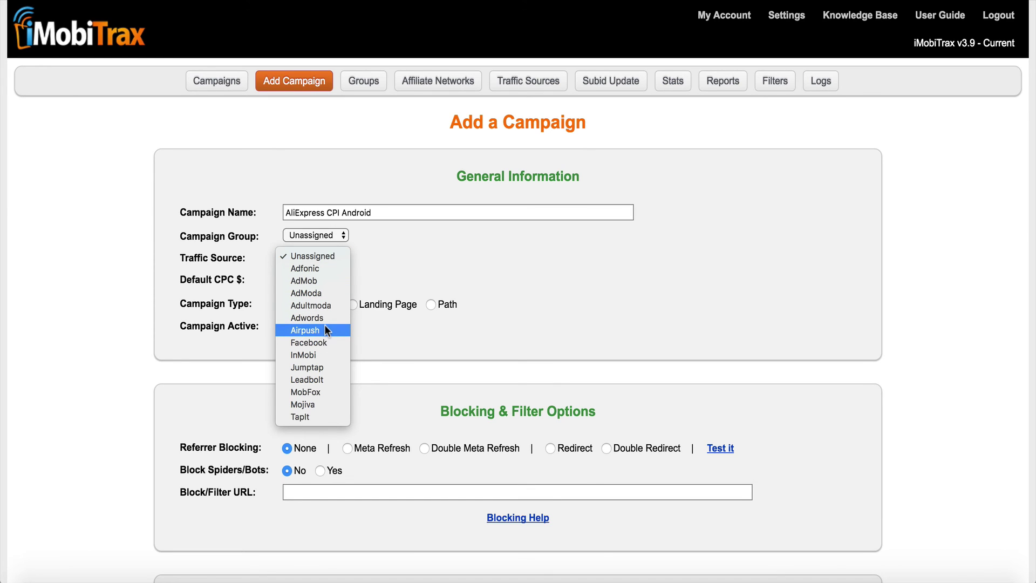
pyautogui.press('Escape')
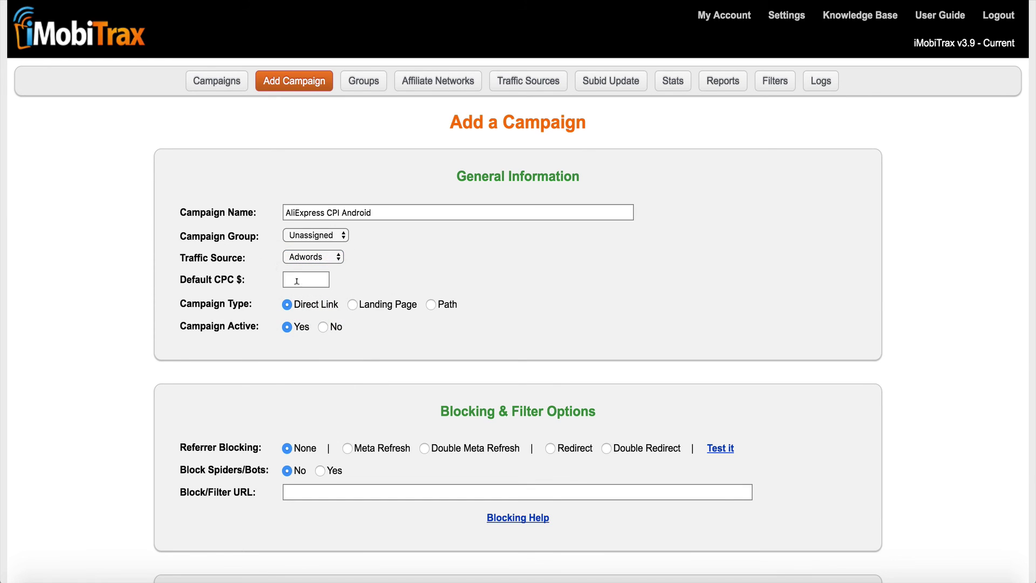
pyautogui.click(295, 281)
pyautogui.write('0.25')
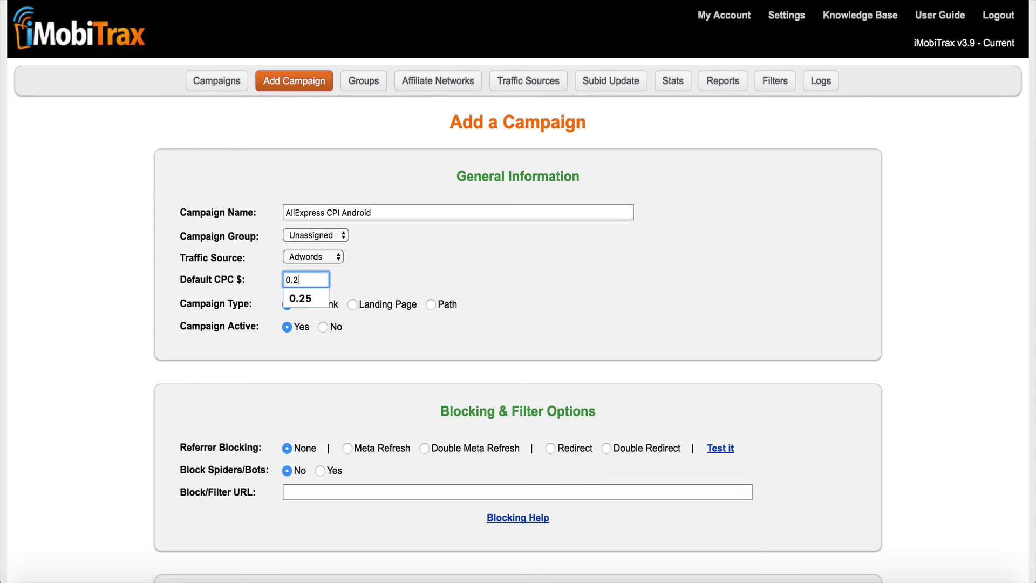
pyautogui.click(451, 281)
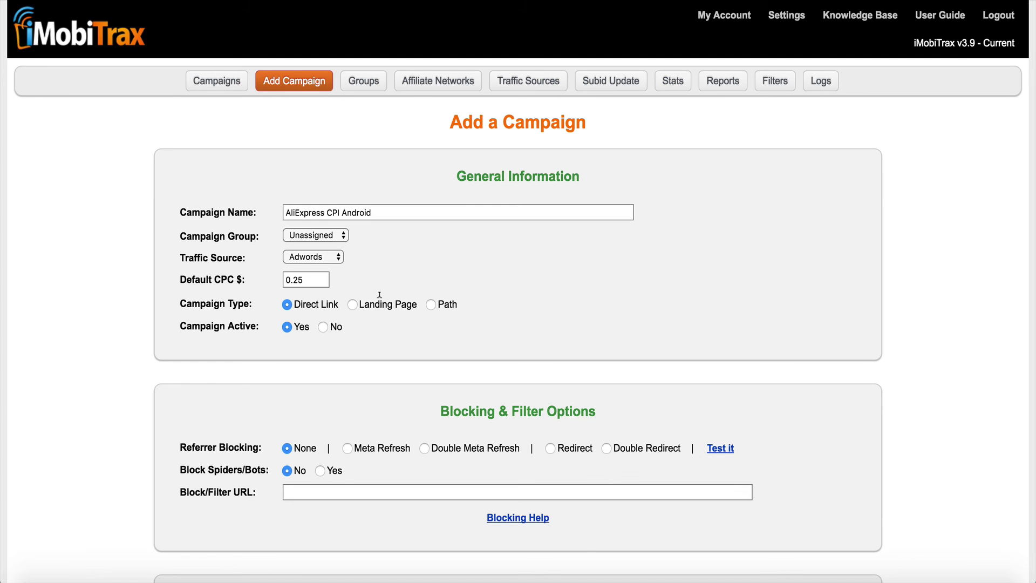
pyautogui.scroll(-2, 362, 286)
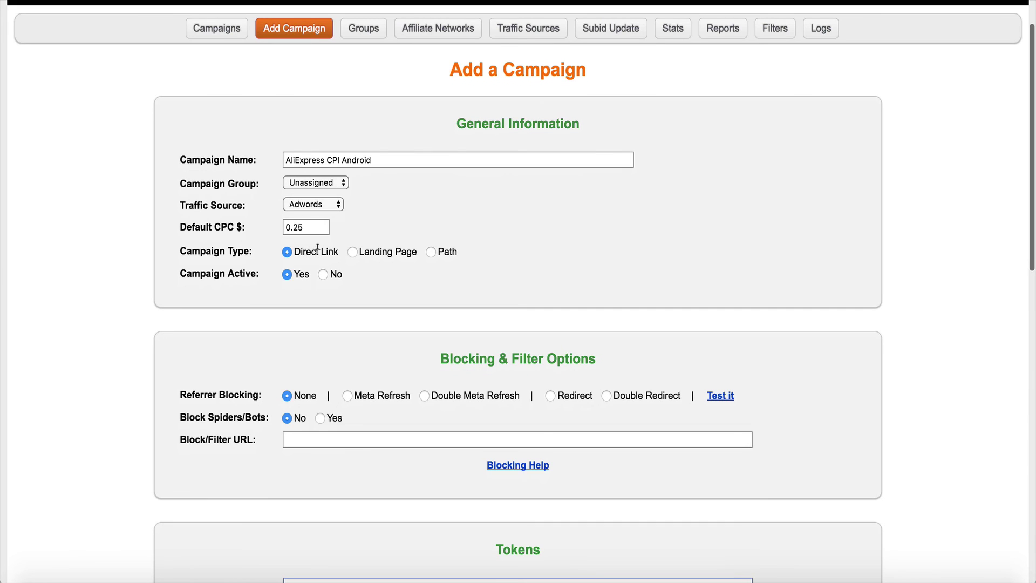
pyautogui.scroll(-3, 290, 271)
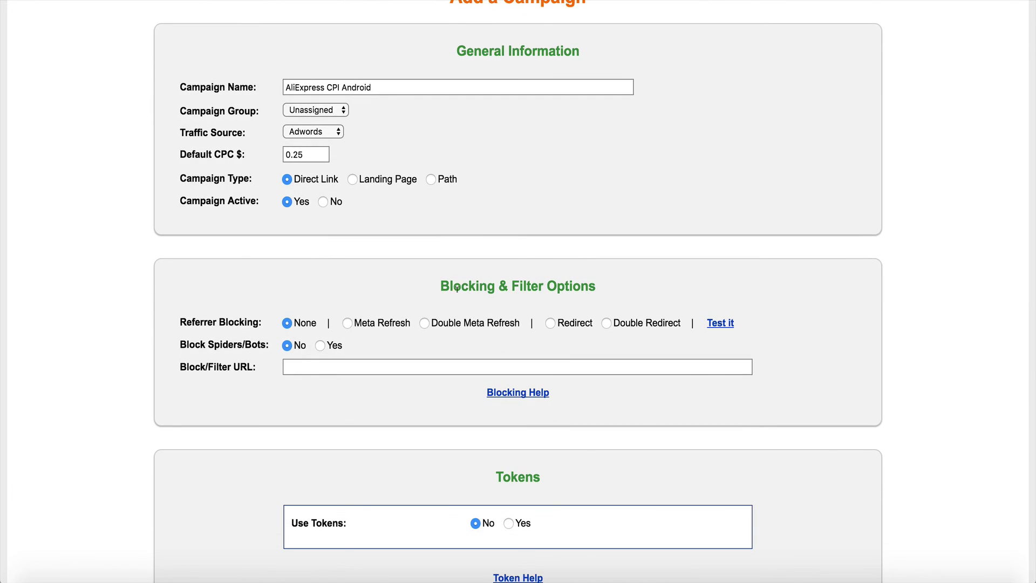
pyautogui.scroll(-3, 306, 356)
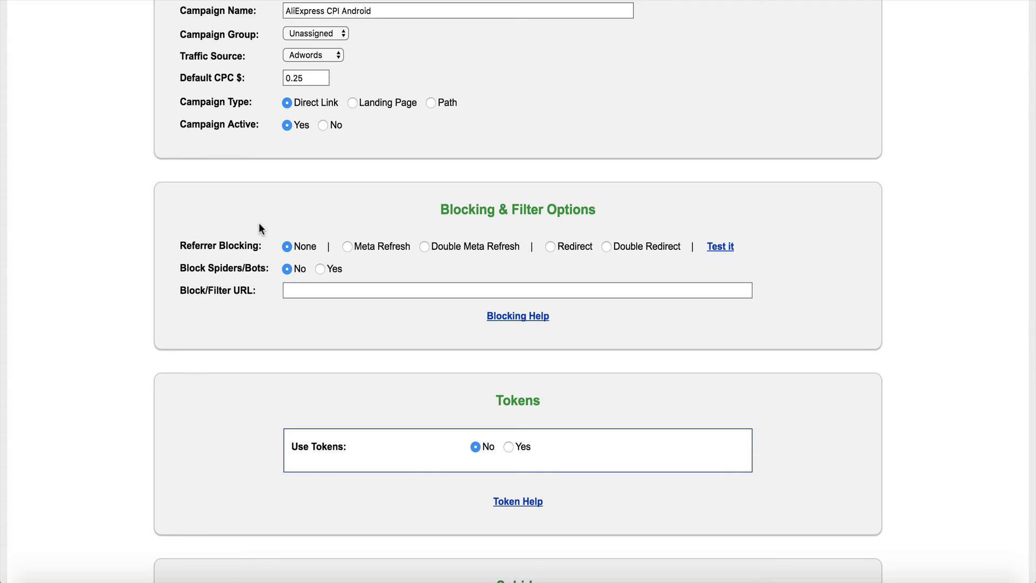
pyautogui.scroll(-1, 258, 216)
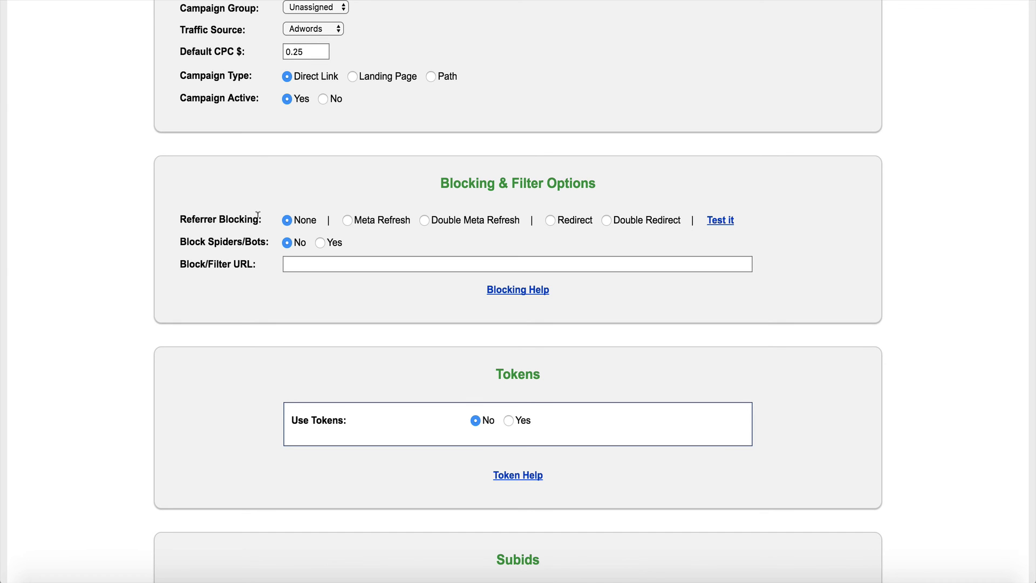
pyautogui.scroll(-5, 364, 227)
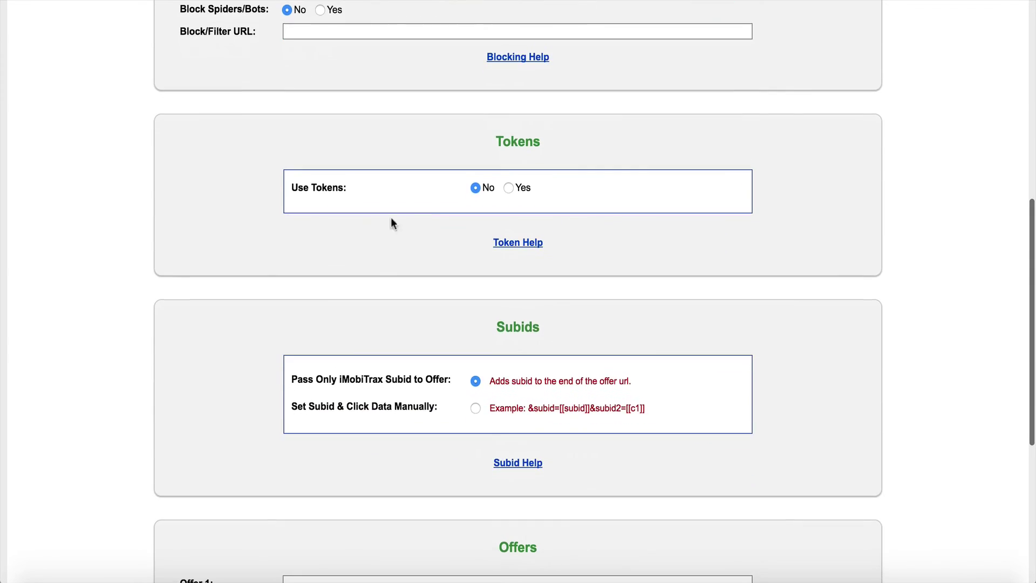
# Set Use Tokens to Yes and check the Token 1 value {adgroupid}.
pyautogui.click(508, 189)
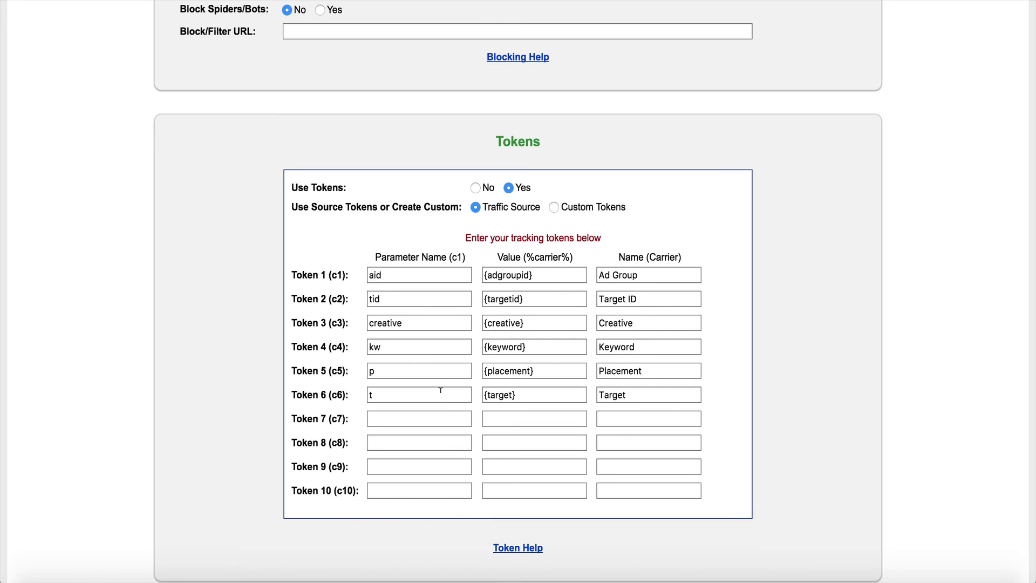
pyautogui.click(552, 269)
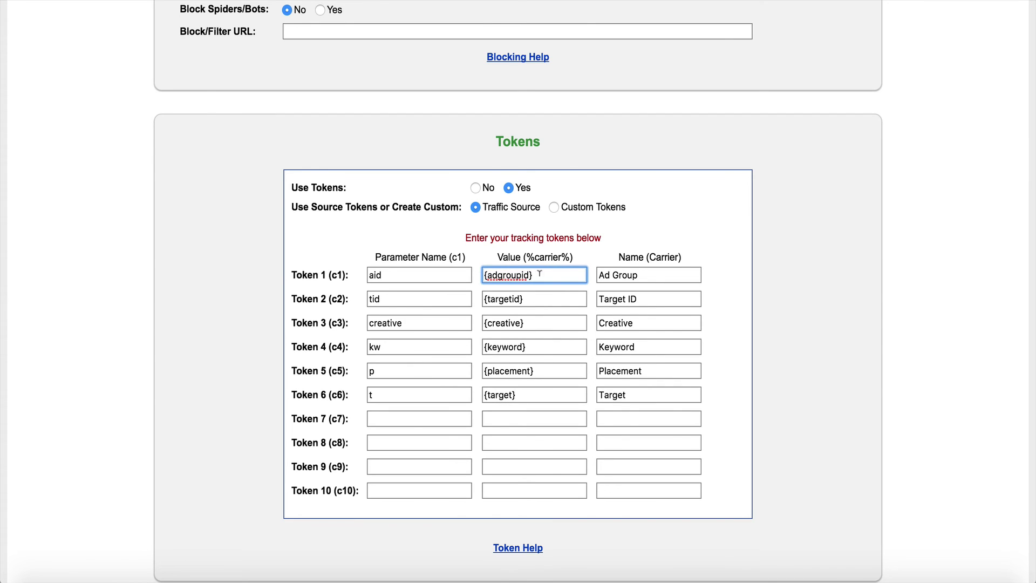
pyautogui.moveTo(545, 275); pyautogui.dragTo(442, 270)
# Review the remaining preset token values, from {targetid} through Token 6's {target}.
pyautogui.click(536, 292)
pyautogui.press('super+a')
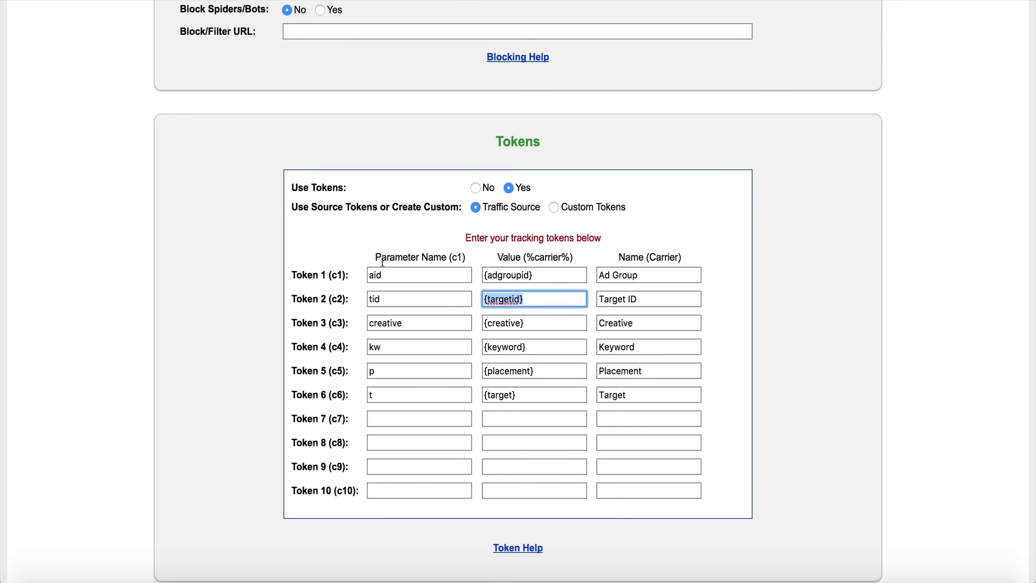
pyautogui.click(570, 319)
pyautogui.click(548, 280)
pyautogui.click(527, 393)
pyautogui.press('super+a')
pyautogui.press('Left')
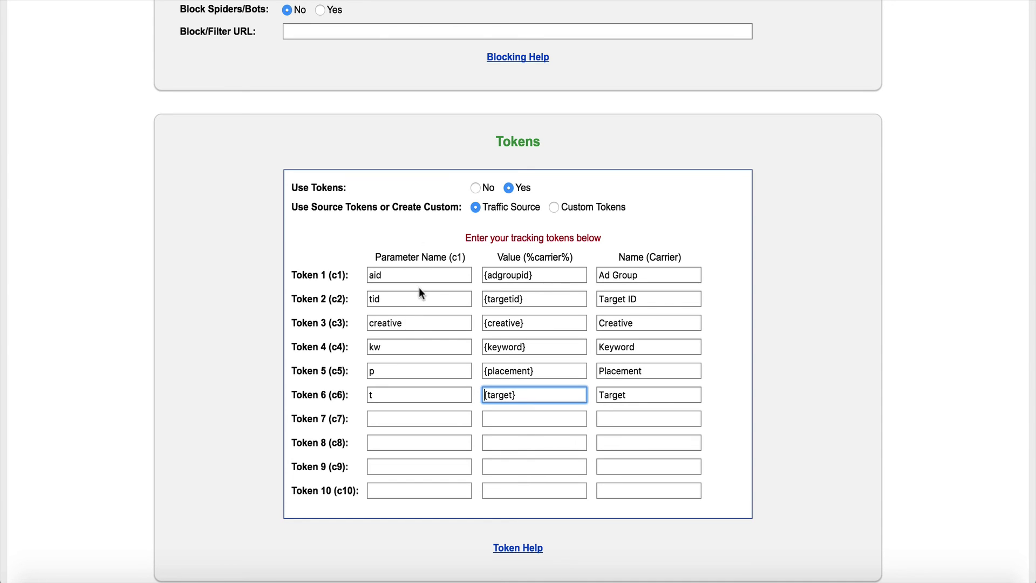
pyautogui.click(400, 393)
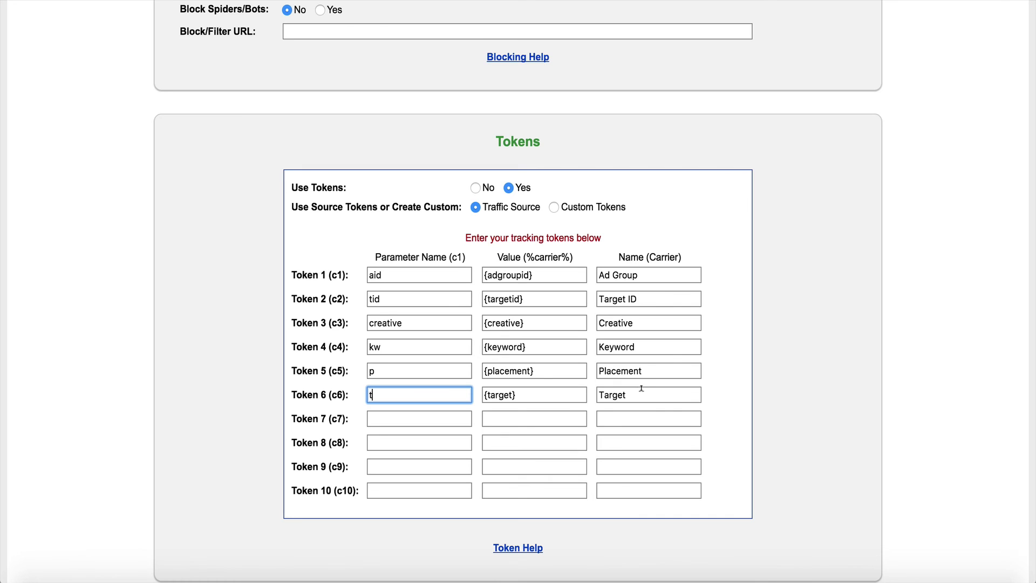
# Paste the RevMax title 'Offer Id 317 - AliExpress - United States' as Offer 1's name.
pyautogui.scroll(-1, 641, 388)
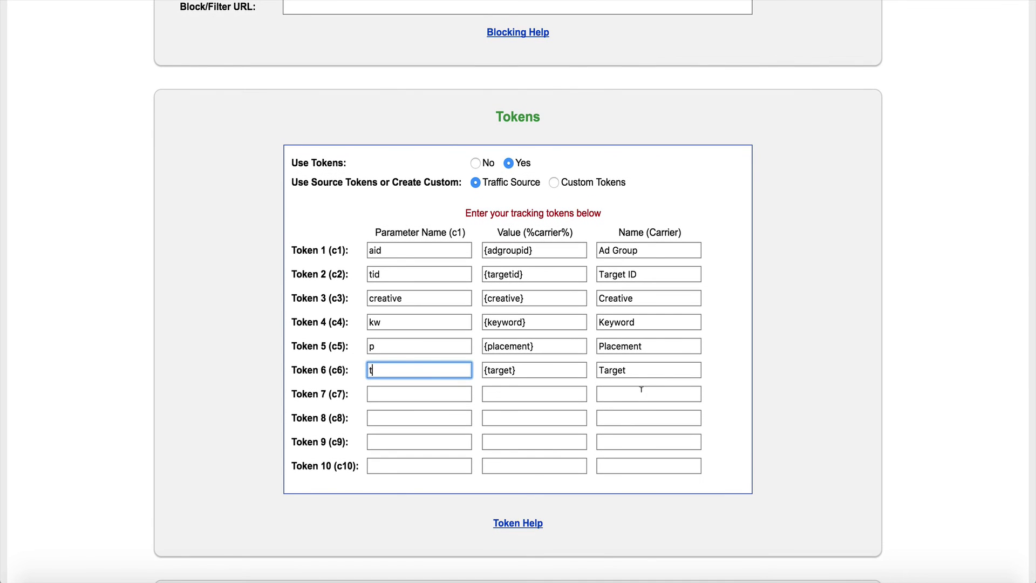
pyautogui.scroll(-8, 641, 388)
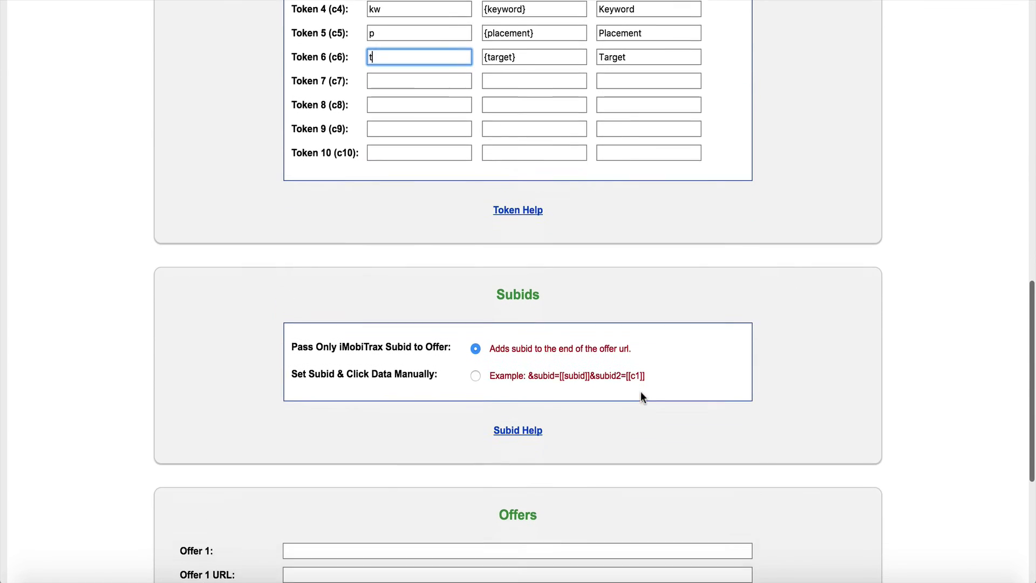
pyautogui.scroll(-3, 642, 394)
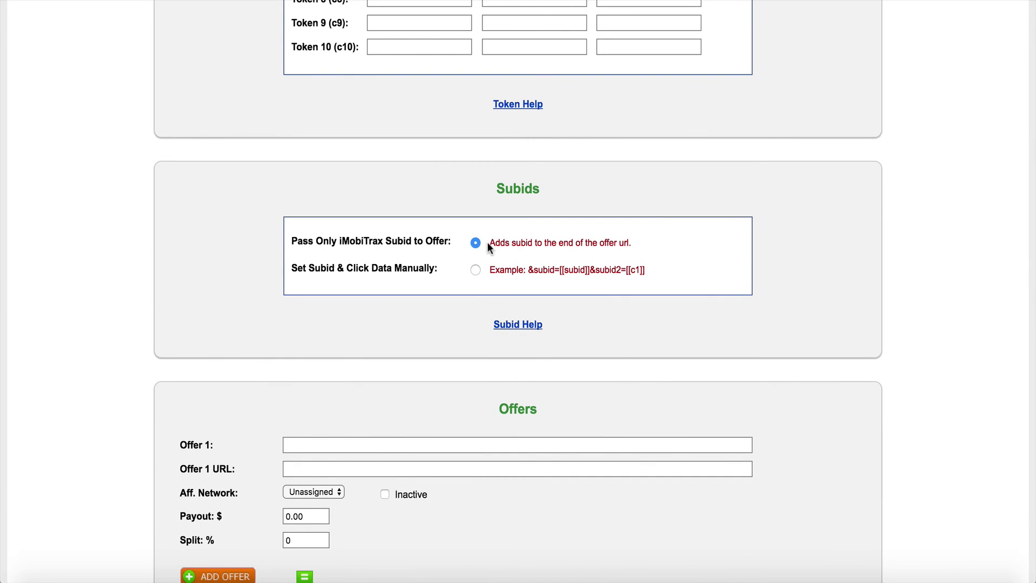
pyautogui.scroll(-4, 607, 237)
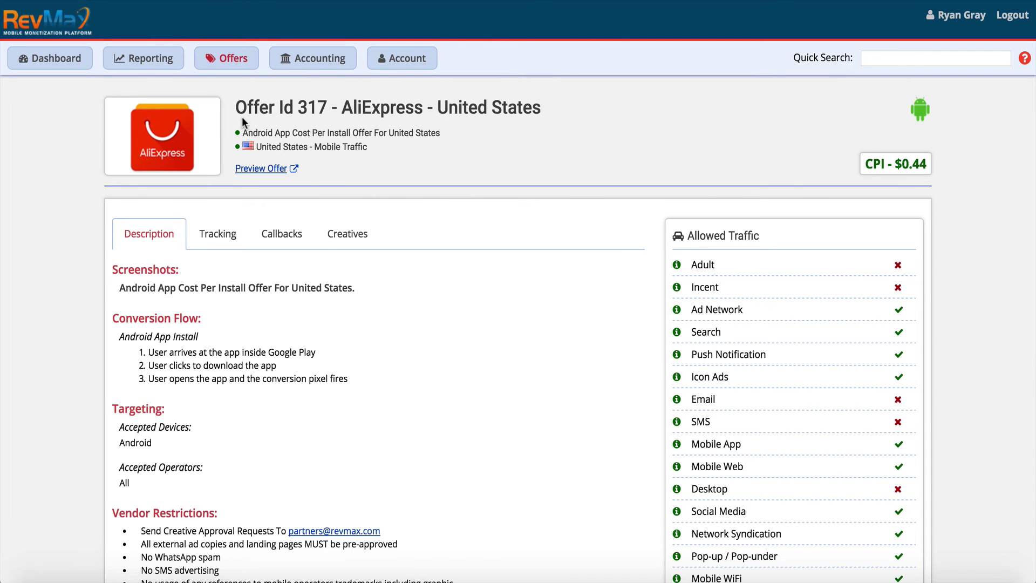
pyautogui.moveTo(241, 109); pyautogui.dragTo(544, 98)
pyautogui.press('super+c')
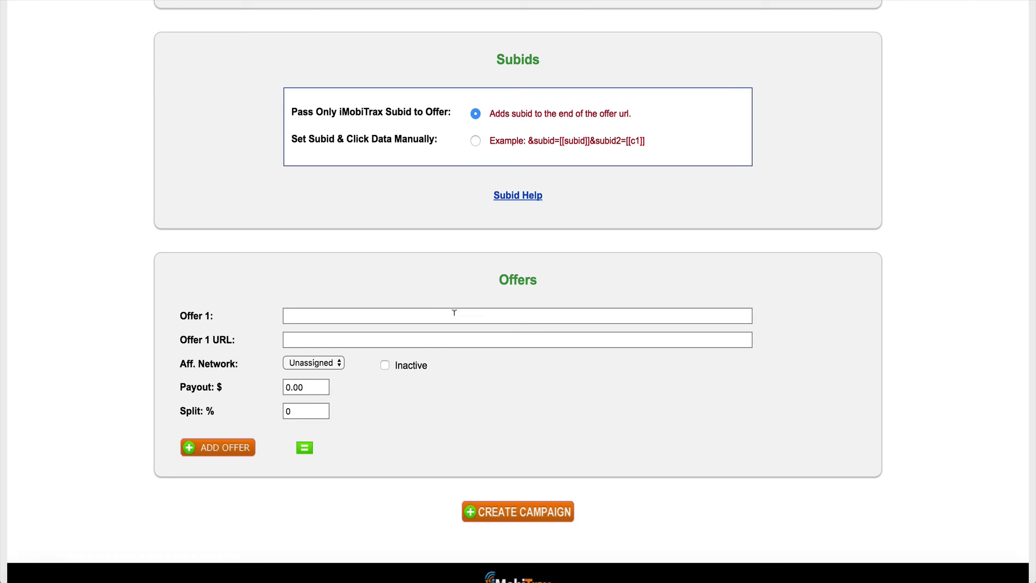
pyautogui.click(384, 316)
pyautogui.press('super+v')
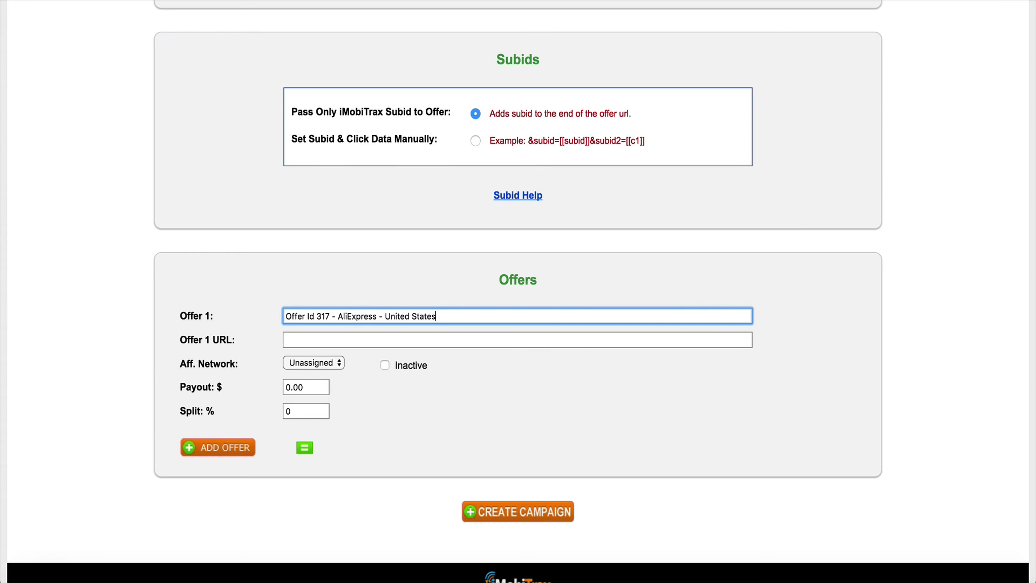
pyautogui.hotkey('ctrl', 'shift', 'Tab')
# Add a subid1 value on RevMax's Tracking tab and copy the tracking link ending 'subid1='.
pyautogui.scroll(-2, 266, 245)
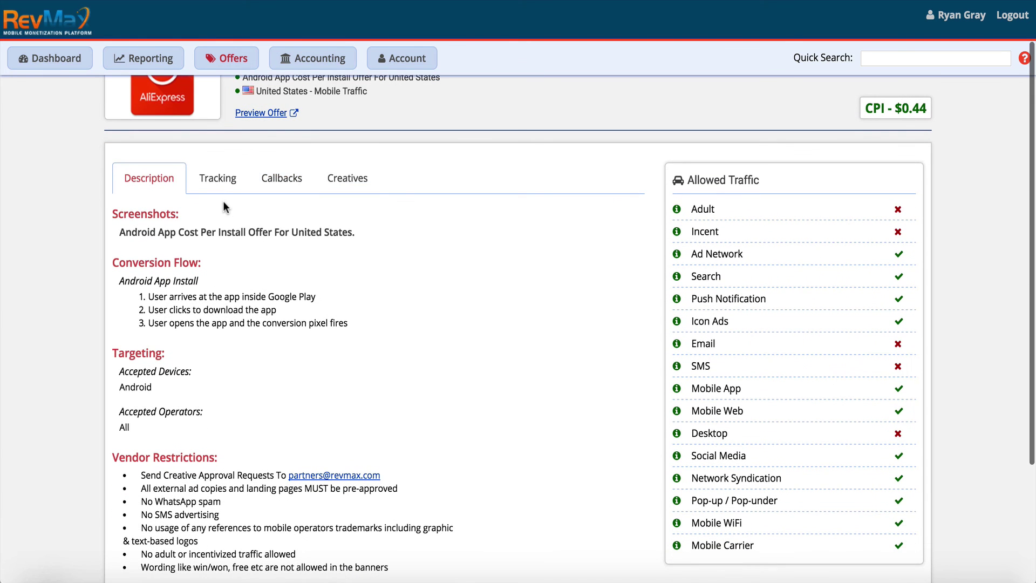
pyautogui.click(217, 185)
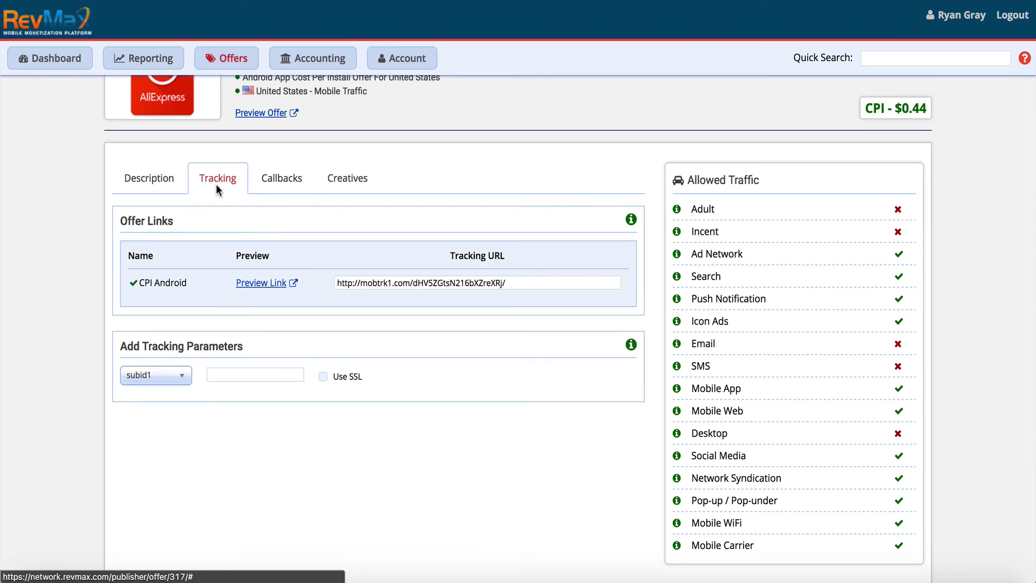
pyautogui.click(241, 374)
pyautogui.write('dddddddd')
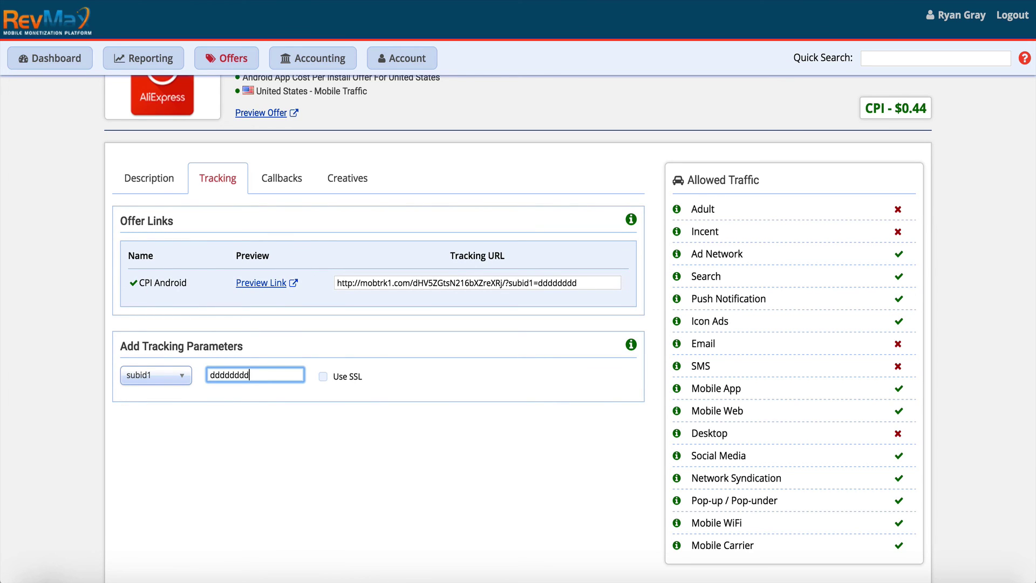
pyautogui.click(538, 282)
pyautogui.hotkey('shift', 'End')
pyautogui.hotkey('shift', 'Home')
pyautogui.hotkey('ctrl', 'c')
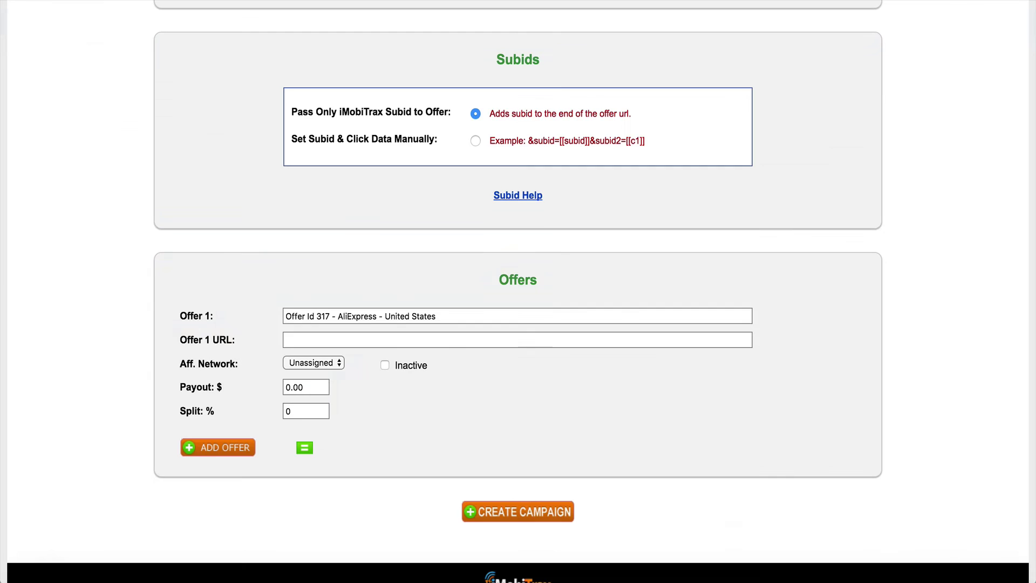
pyautogui.hotkey('ctrl', 'Tab')
# Paste the RevMax tracking link as Offer 1 URL, with payout 0.44 and split 100.
pyautogui.click(337, 336)
pyautogui.hotkey('ctrl', 'v')
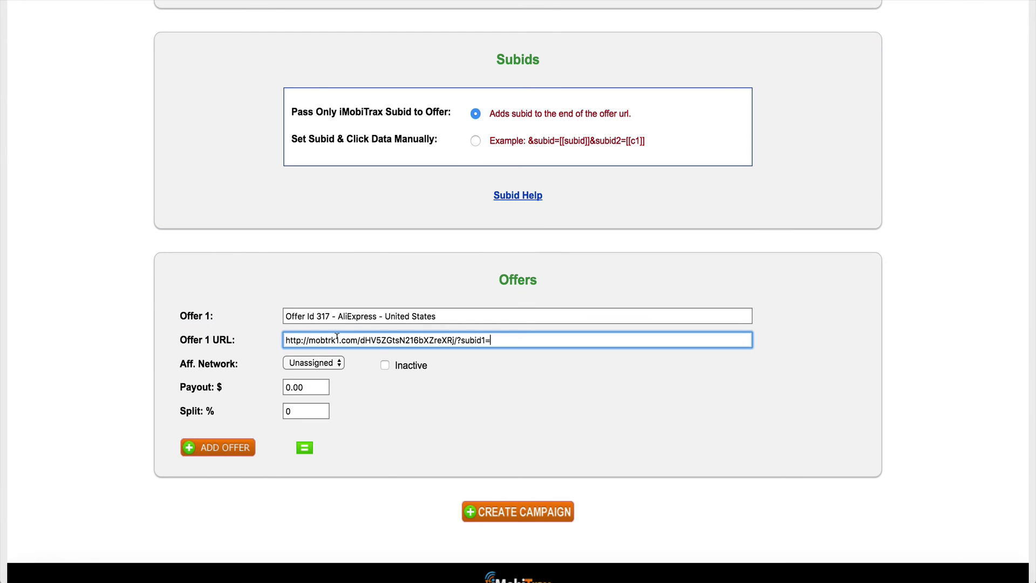
pyautogui.click(308, 384)
pyautogui.moveTo(303, 384); pyautogui.dragTo(293, 380)
pyautogui.write('44')
pyautogui.press('Tab')
pyautogui.write('100')
# Create the AliExpress CPI Android campaign in iMobiTrax.
pyautogui.click(484, 510)
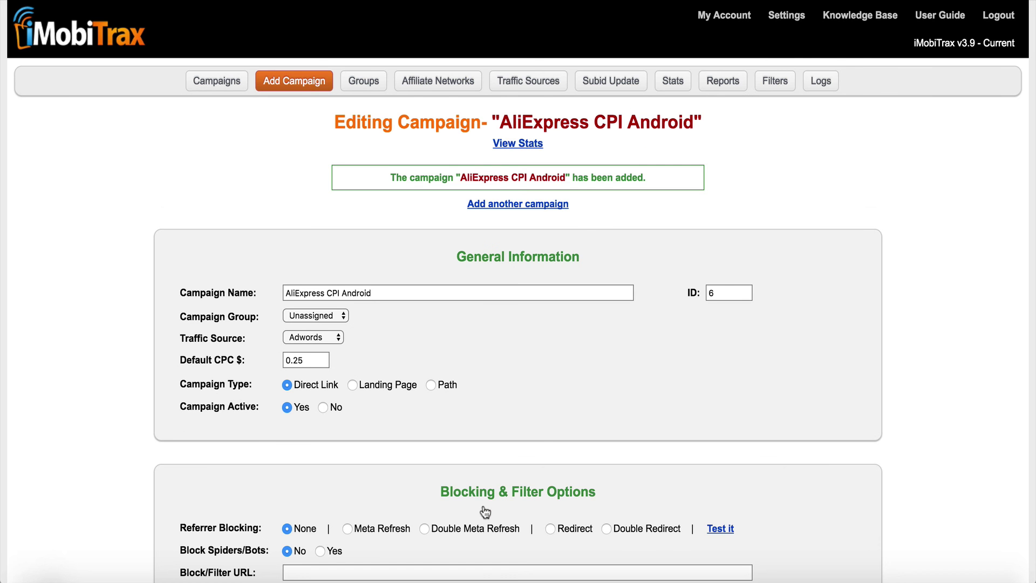
pyautogui.scroll(-2, 455, 428)
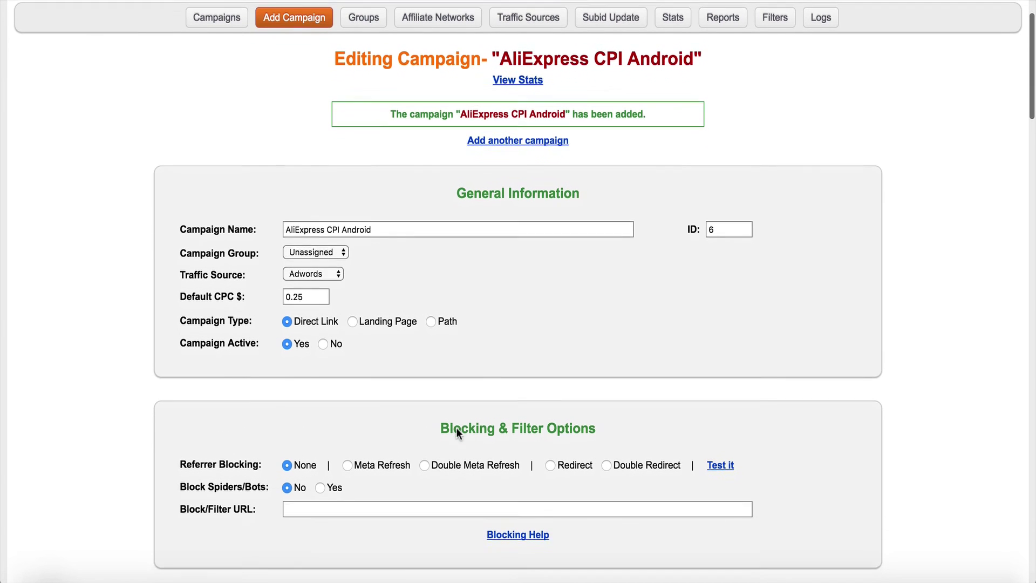
pyautogui.scroll(2, 455, 427)
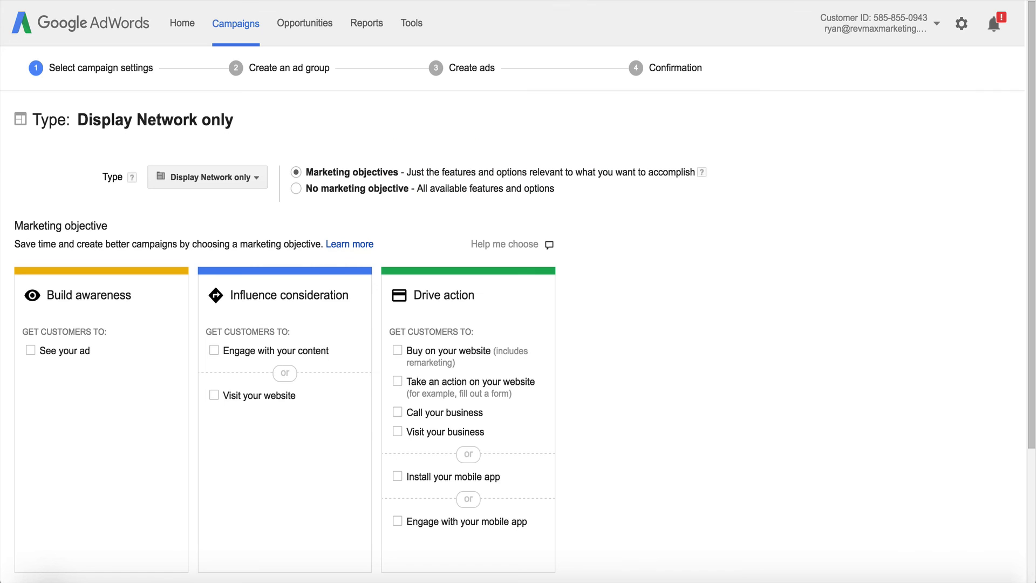
# Set the Display Network campaign's Drive action to 'Install your mobile app'.
pyautogui.moveTo(482, 251)
pyautogui.scroll(-1, 394, 209)
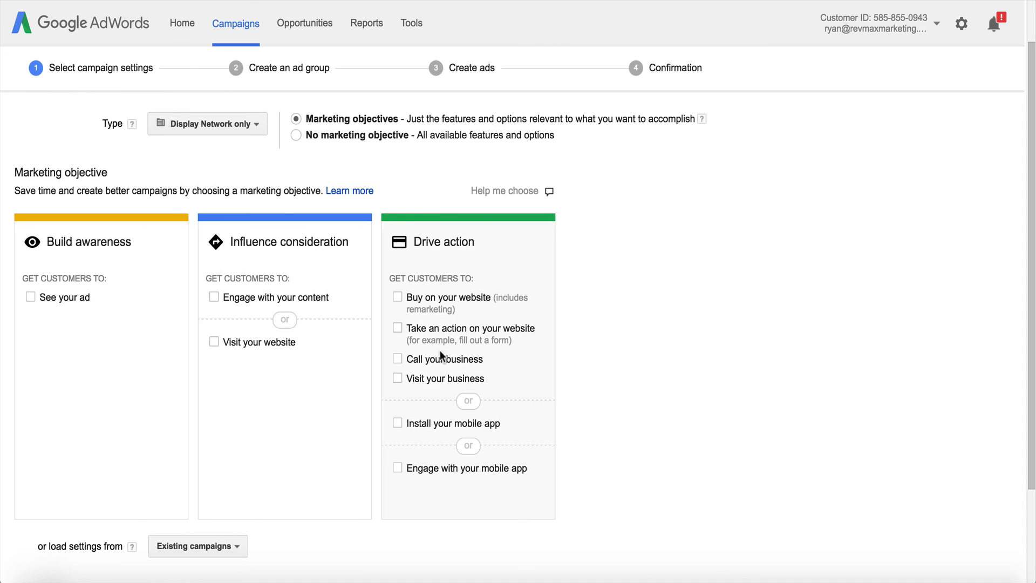
pyautogui.click(397, 425)
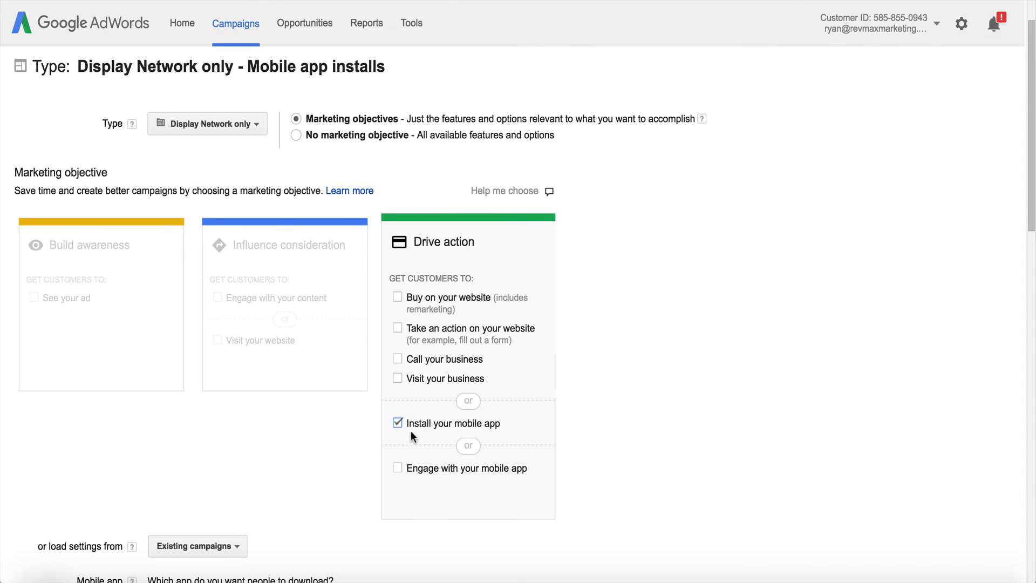
pyautogui.scroll(-3, 220, 471)
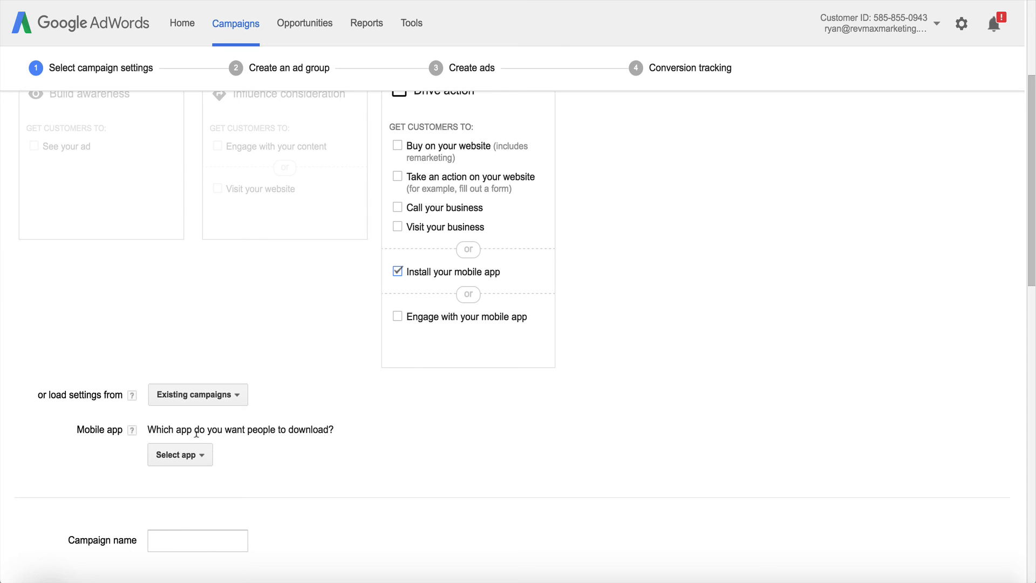
# Look up the AliExpress package id and choose AliExpress Shopping App (Android) as the campaign's app.
pyautogui.click(189, 455)
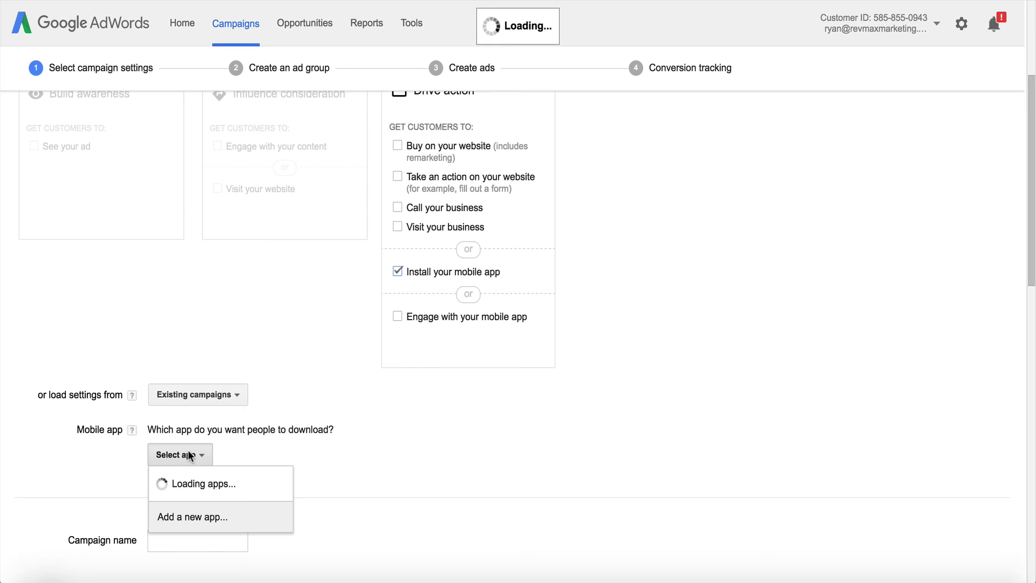
pyautogui.write('com.alibaba.aliexpresshd')
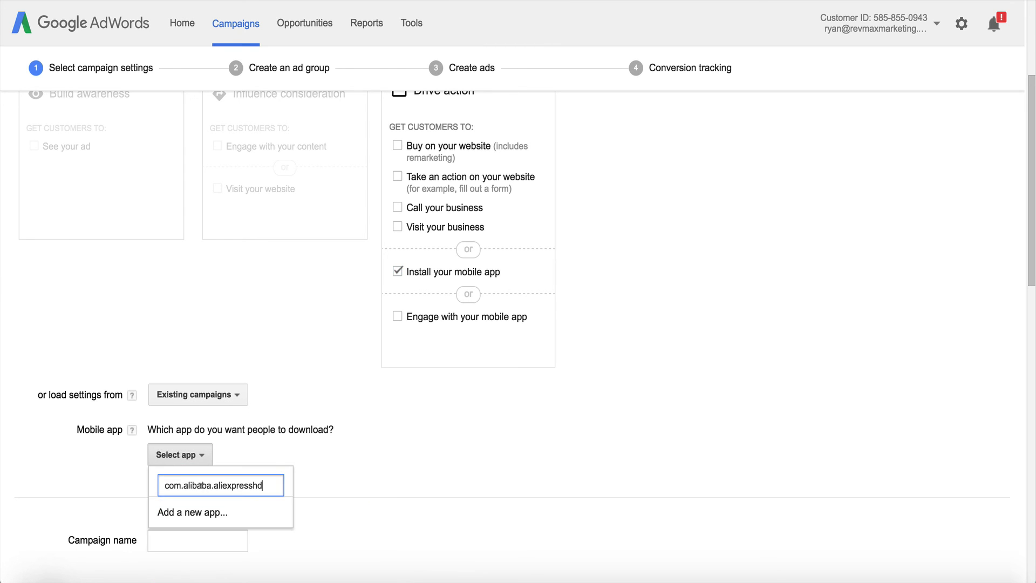
pyautogui.click(193, 513)
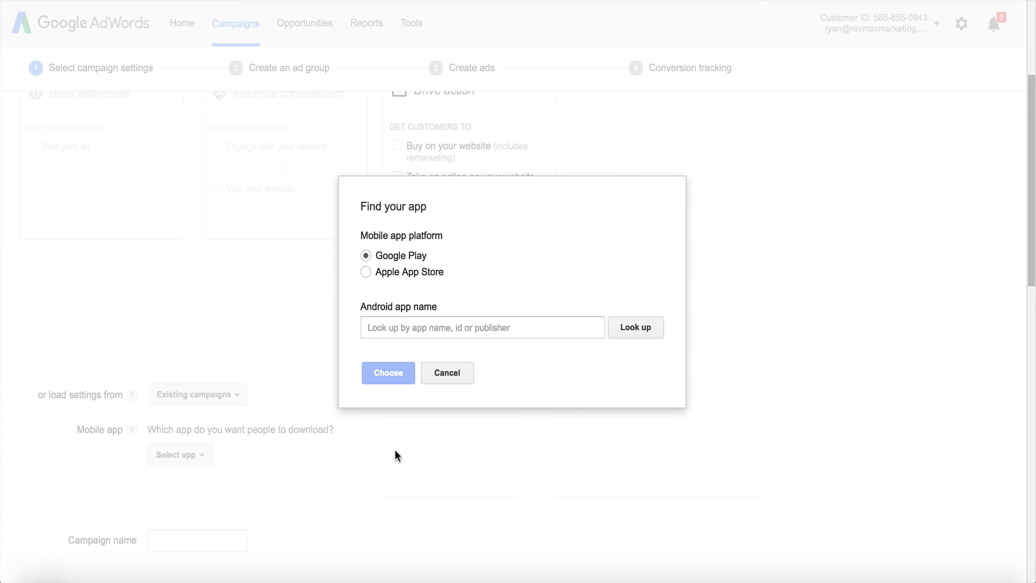
pyautogui.click(411, 328)
pyautogui.write('com.alibaba.aliexpresshd')
pyautogui.click(627, 324)
pyautogui.click(497, 356)
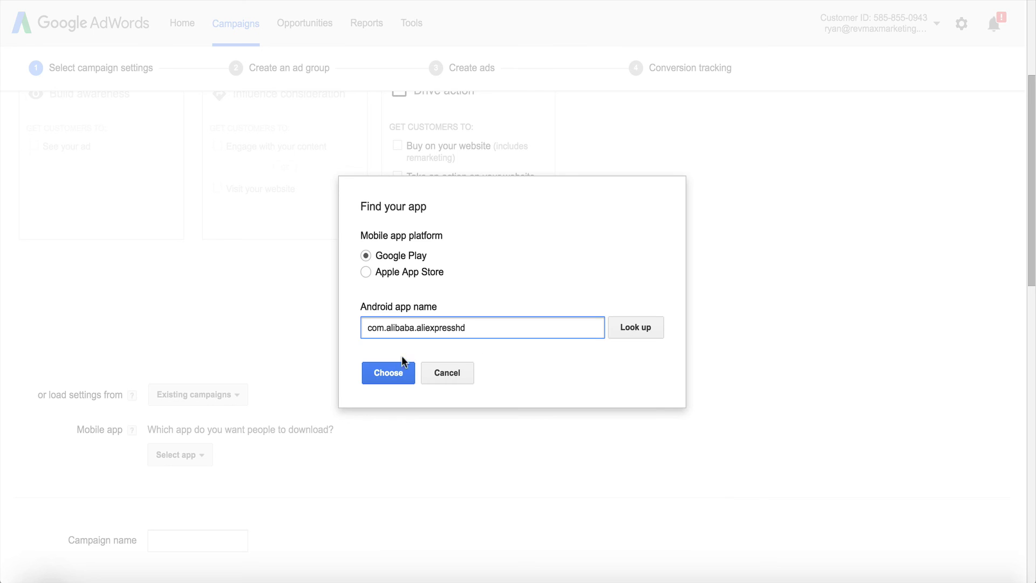
pyautogui.click(391, 368)
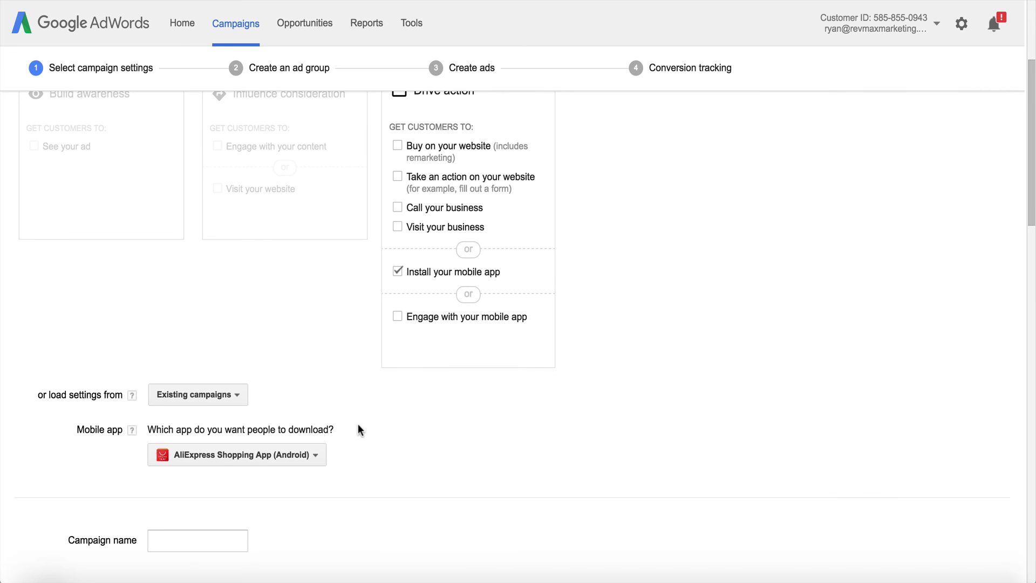
pyautogui.scroll(-5, 261, 468)
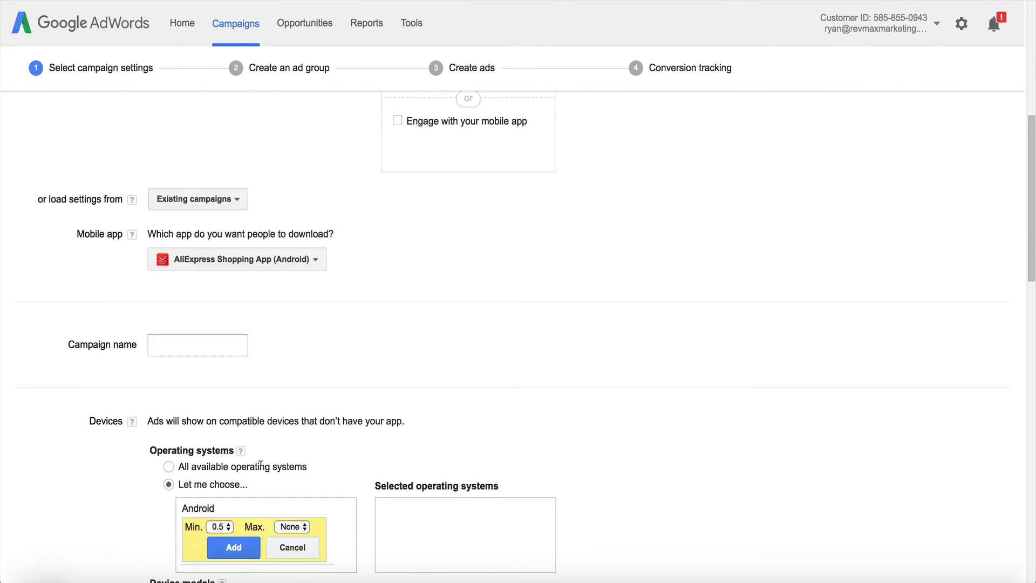
pyautogui.click(212, 287)
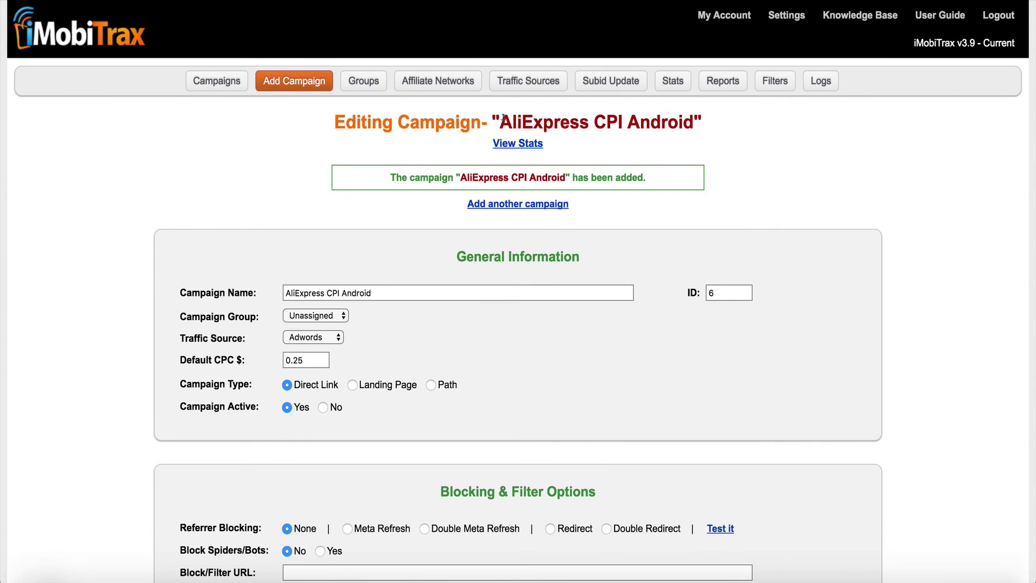
# Copy 'AliExpress CPI Android' from the iMobiTrax Editing Campaign heading into the AdWords campaign name.
pyautogui.moveTo(501, 116); pyautogui.dragTo(695, 118)
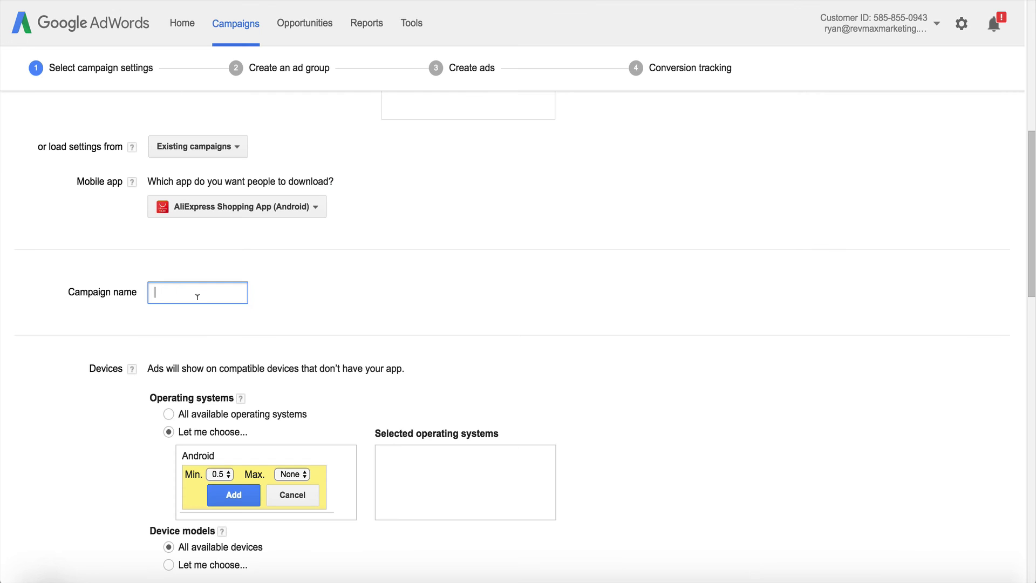
pyautogui.write('AliExpress CPI Android')
pyautogui.click(351, 271)
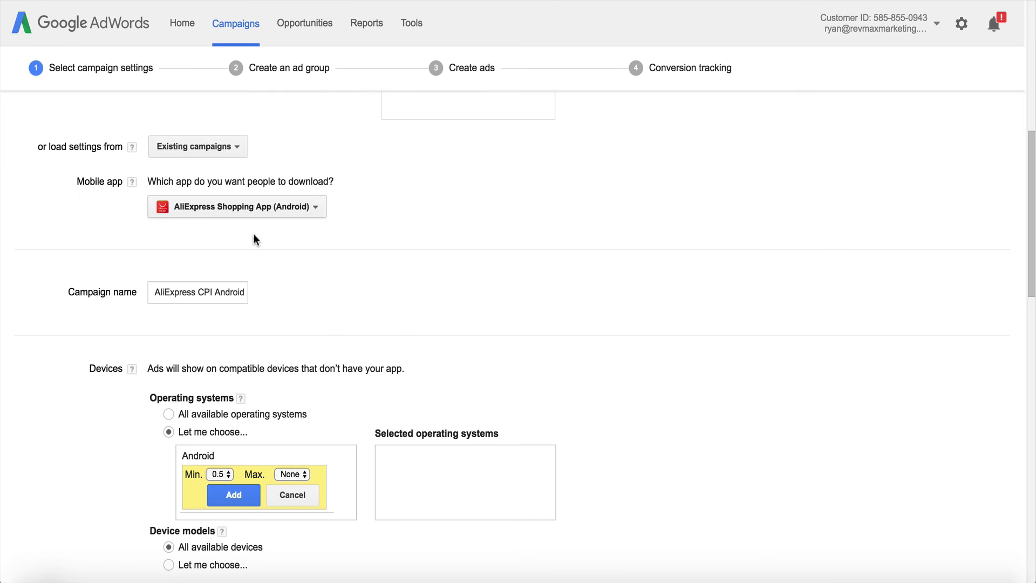
# Prefix the campaign name with 'Camp 6 - ', giving 'Camp 6 - AliExpress CPI Android'.
pyautogui.click(152, 286)
pyautogui.write('Camp 6 -')
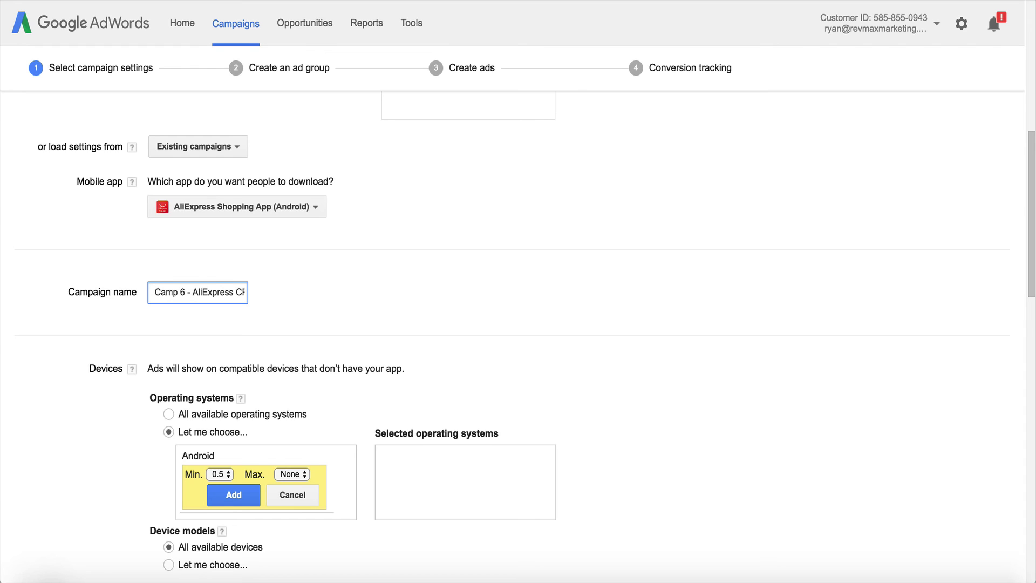
# Target Android 4.0 and above as the campaign's operating system.
pyautogui.scroll(-5, 169, 381)
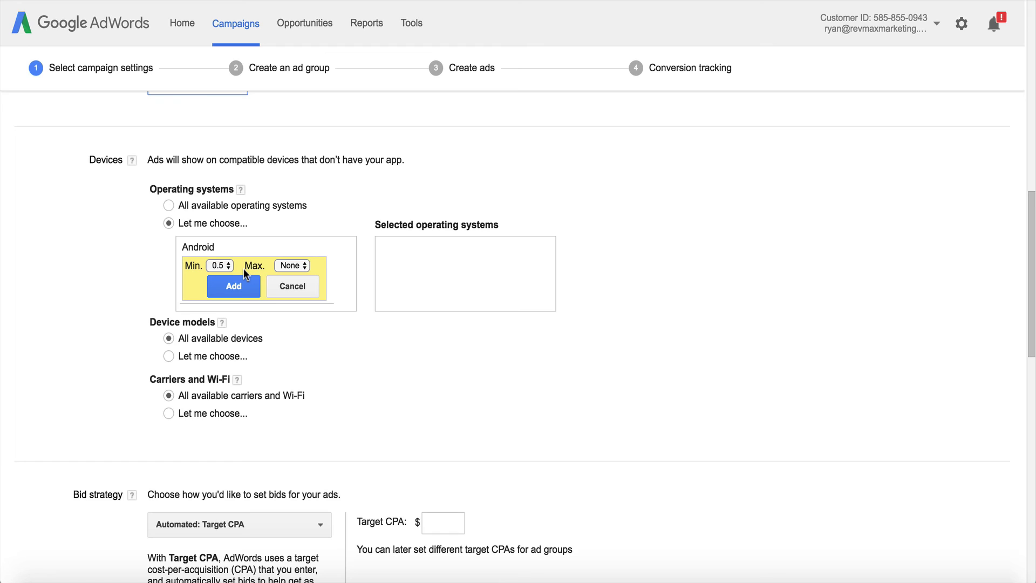
pyautogui.click(216, 266)
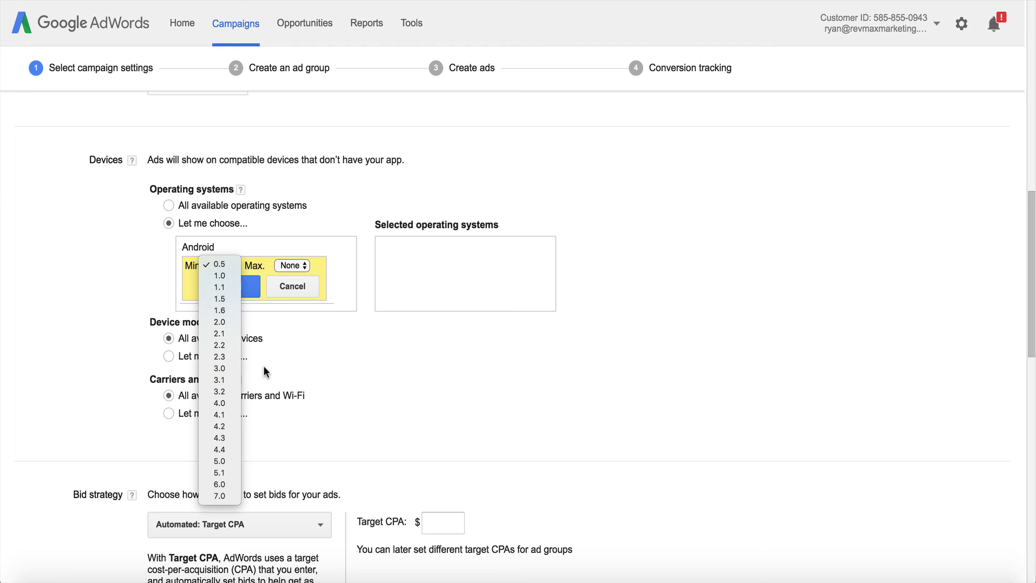
pyautogui.click(330, 187)
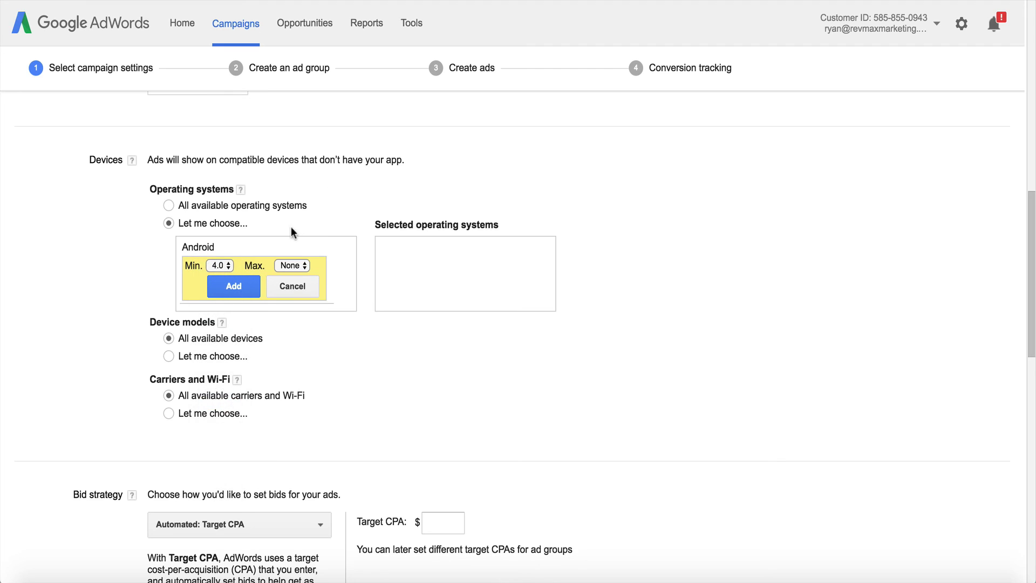
pyautogui.click(224, 285)
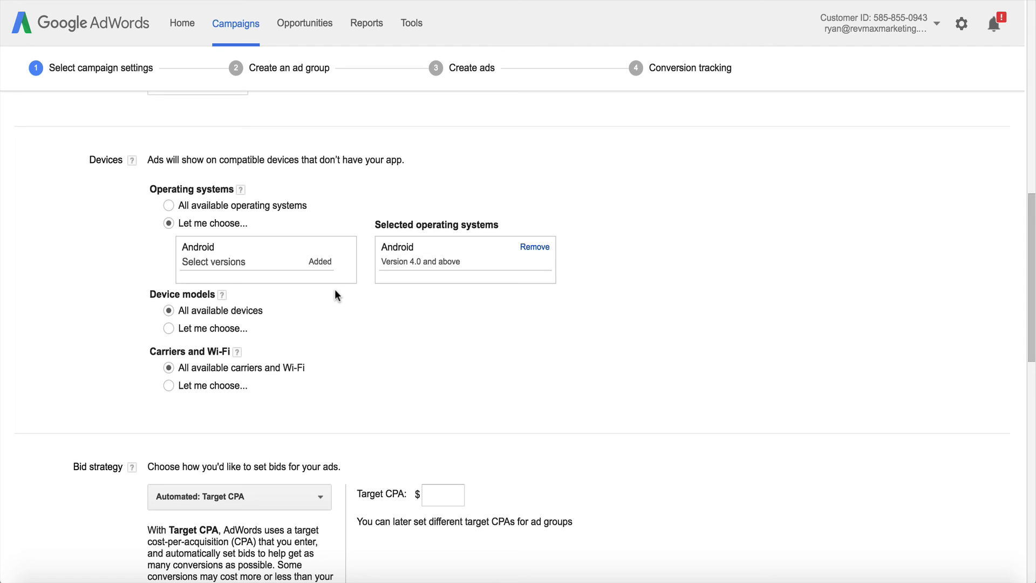
pyautogui.scroll(-1, 335, 290)
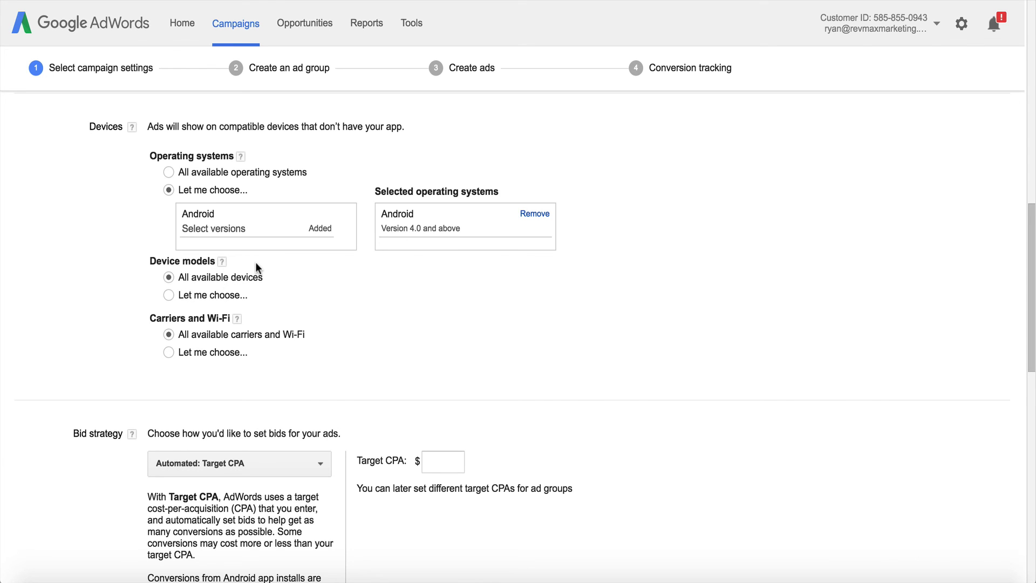
pyautogui.scroll(-1, 255, 261)
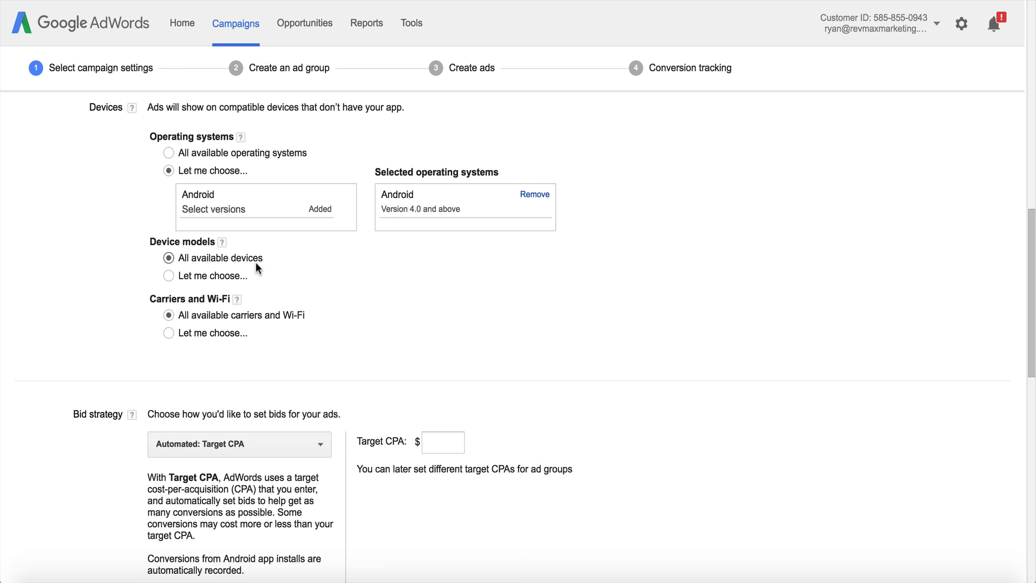
pyautogui.scroll(-1, 256, 263)
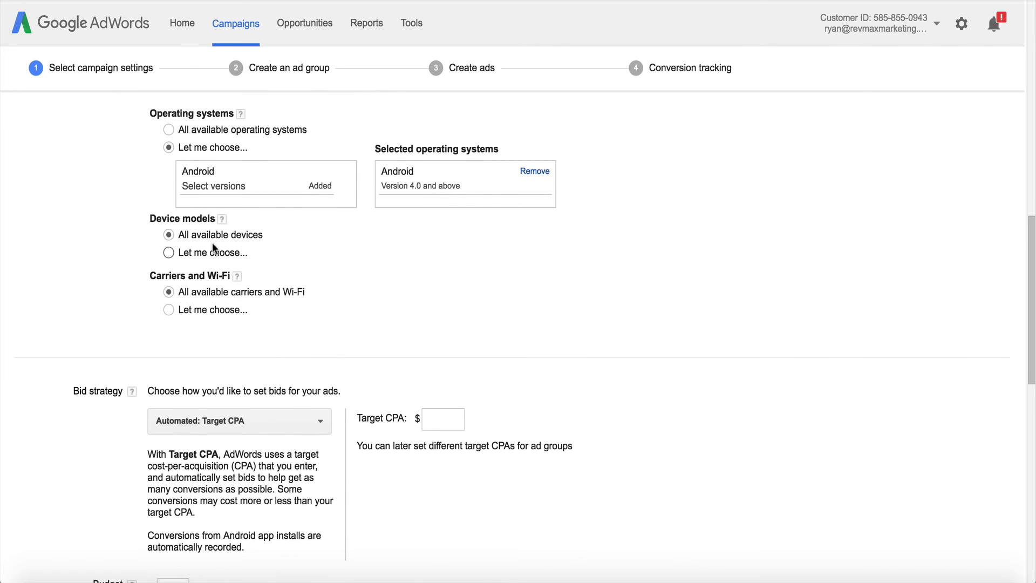
pyautogui.scroll(-1, 261, 238)
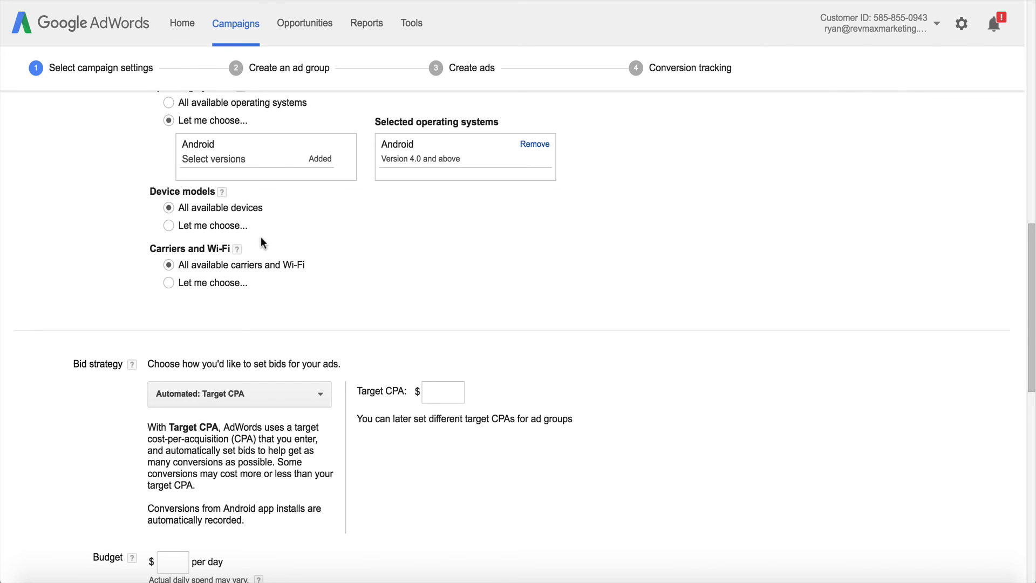
pyautogui.scroll(-1, 262, 243)
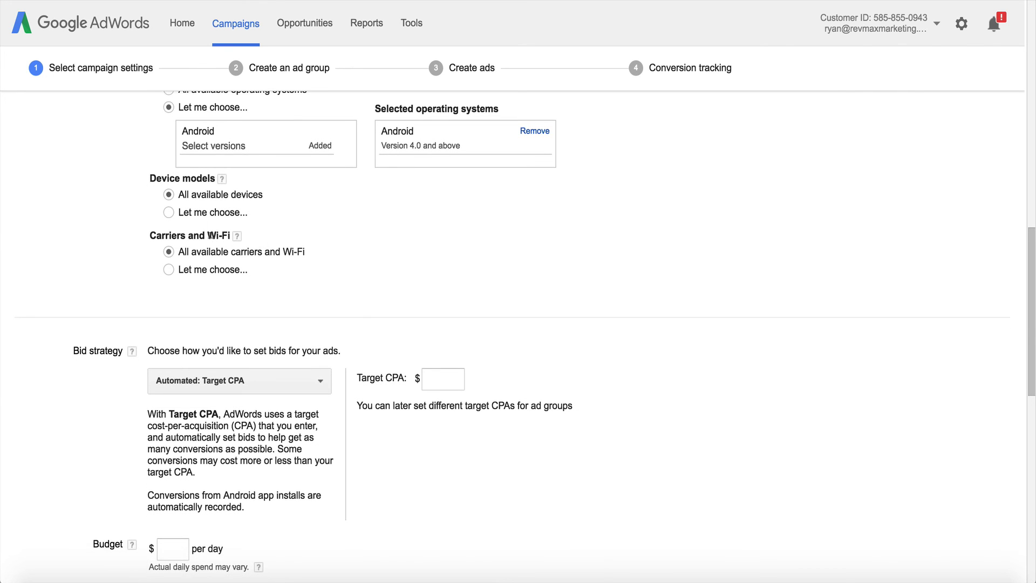
pyautogui.moveTo(241, 247)
pyautogui.scroll(-1, 287, 216)
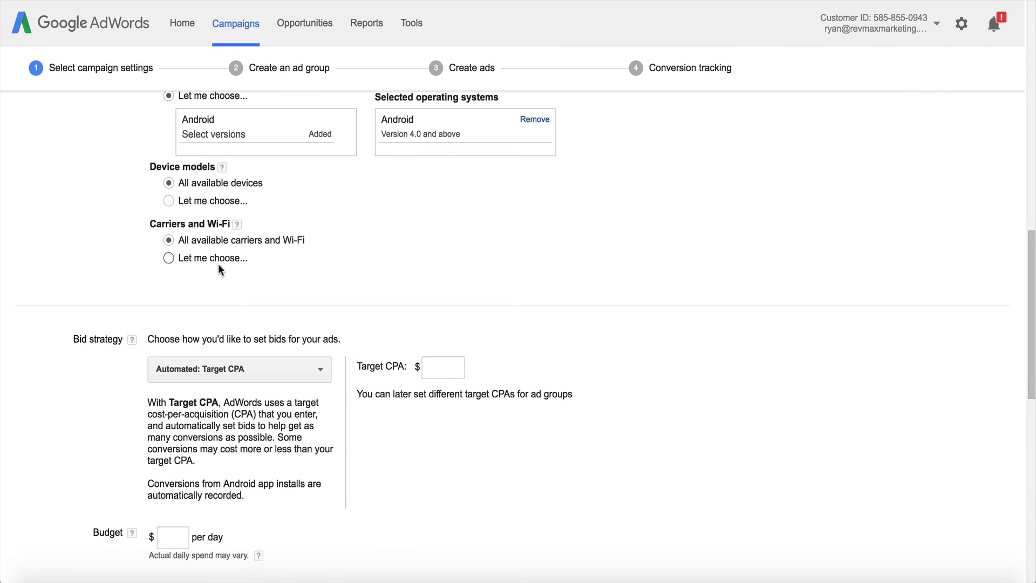
pyautogui.scroll(-5, 329, 240)
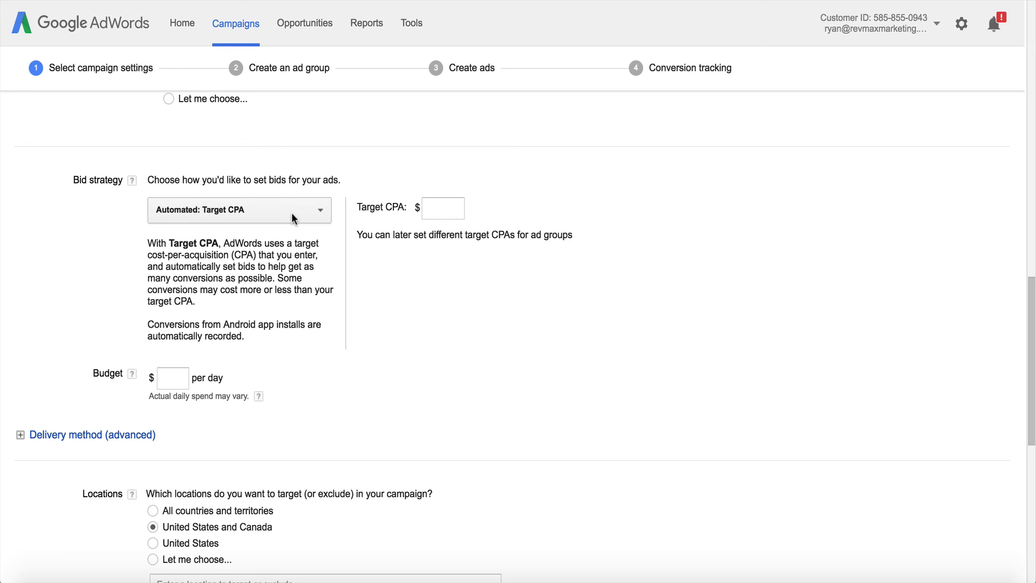
# Switch bidding to Manual CPC with a $25 daily budget.
pyautogui.click(291, 214)
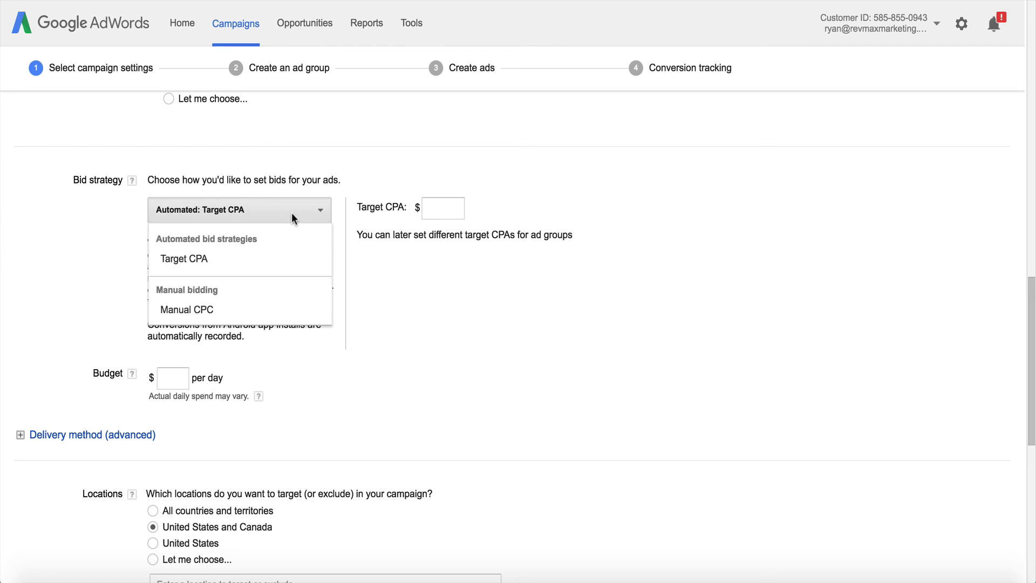
pyautogui.click(262, 309)
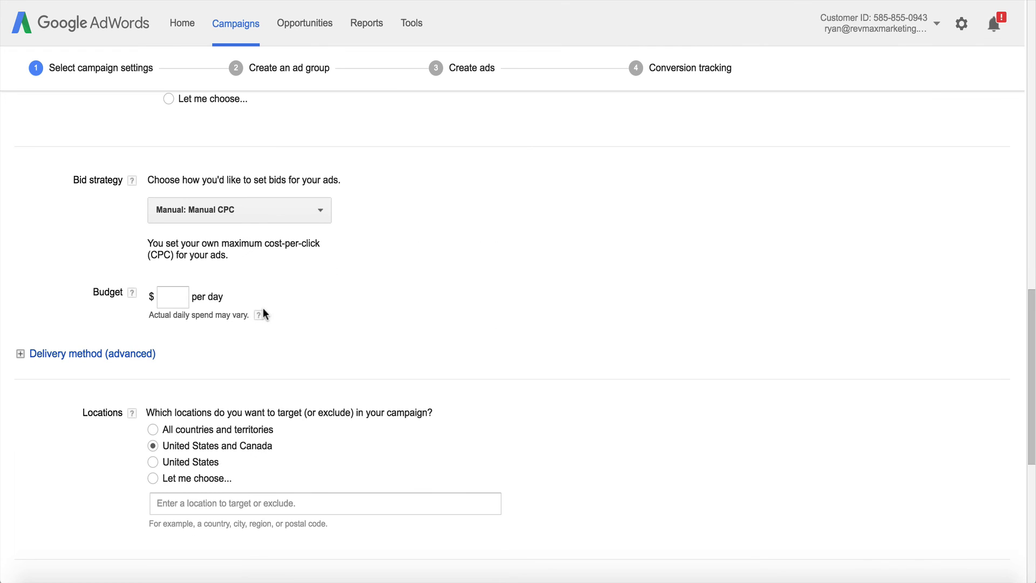
pyautogui.click(168, 288)
pyautogui.write('25')
pyautogui.click(380, 356)
# Set the campaign location targeting to the United States only.
pyautogui.scroll(-3, 380, 355)
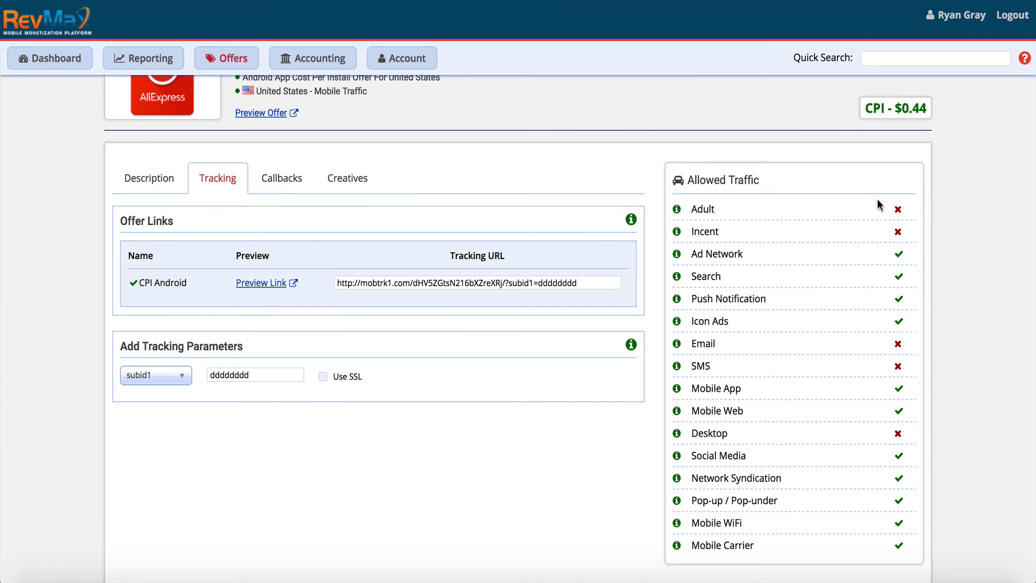
pyautogui.scroll(3, 280, 126)
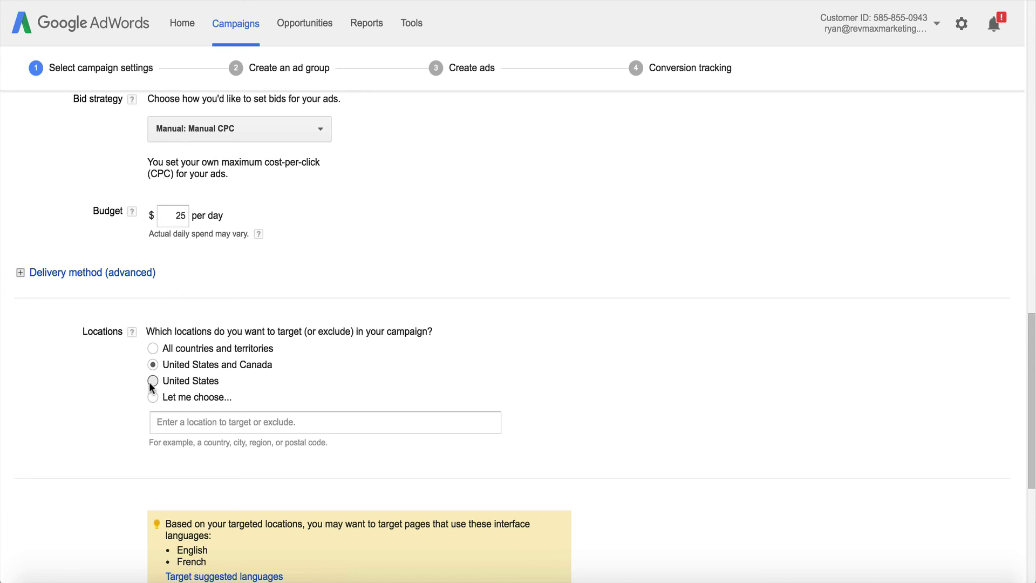
pyautogui.click(152, 381)
pyautogui.scroll(-4, 150, 383)
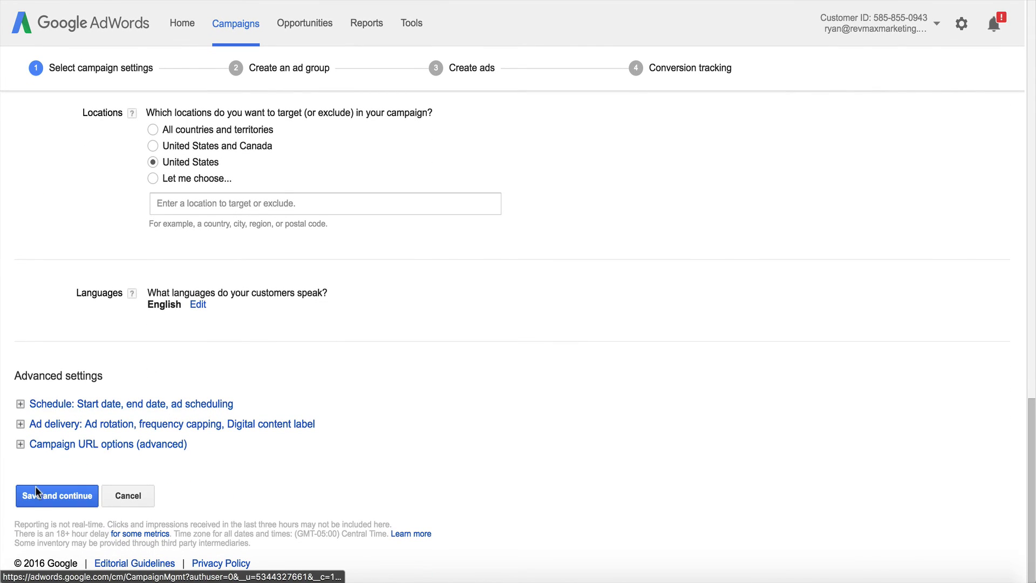
# Expand the Schedule section to show all seven days running 12 AM to 12 AM, scrolling toward Ad delivery.
pyautogui.click(169, 404)
pyautogui.scroll(-2, 171, 407)
pyautogui.scroll(-5, 170, 408)
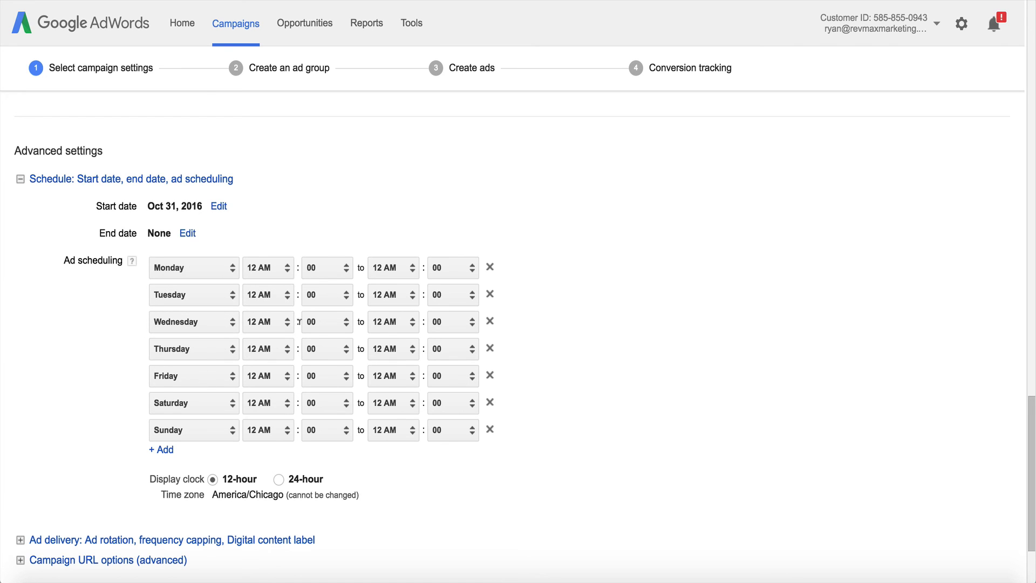
pyautogui.scroll(-2, 298, 321)
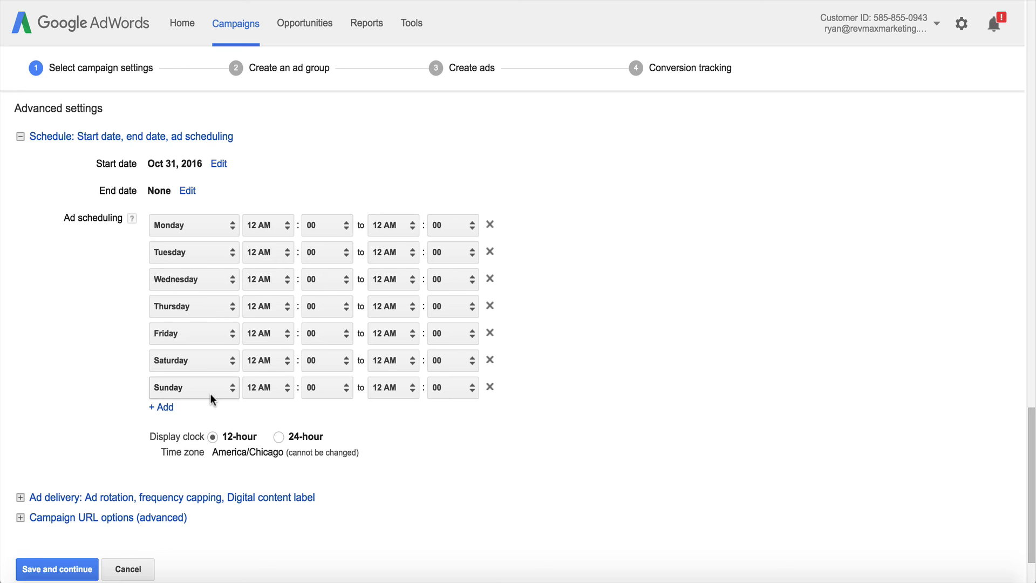
pyautogui.scroll(-1, 211, 399)
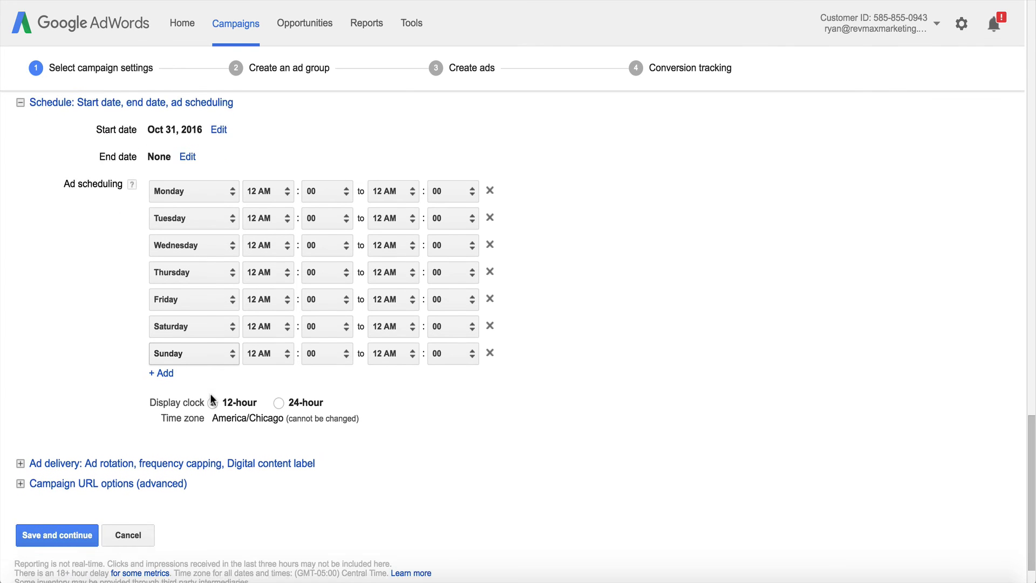
# Expand Ad delivery and enter a frequency cap of 2 viewable impressions.
pyautogui.click(97, 458)
pyautogui.scroll(-3, 97, 461)
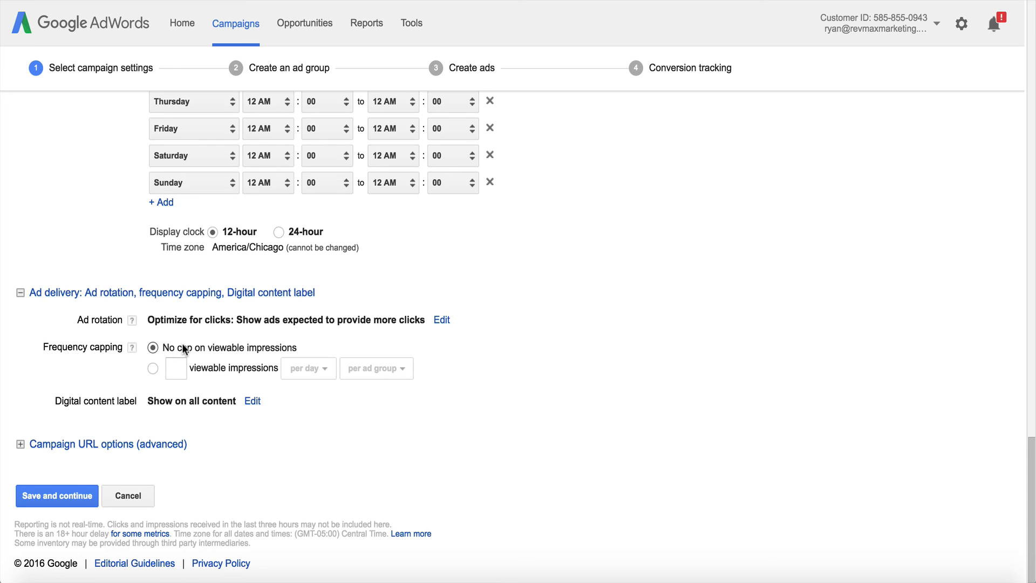
pyautogui.click(153, 368)
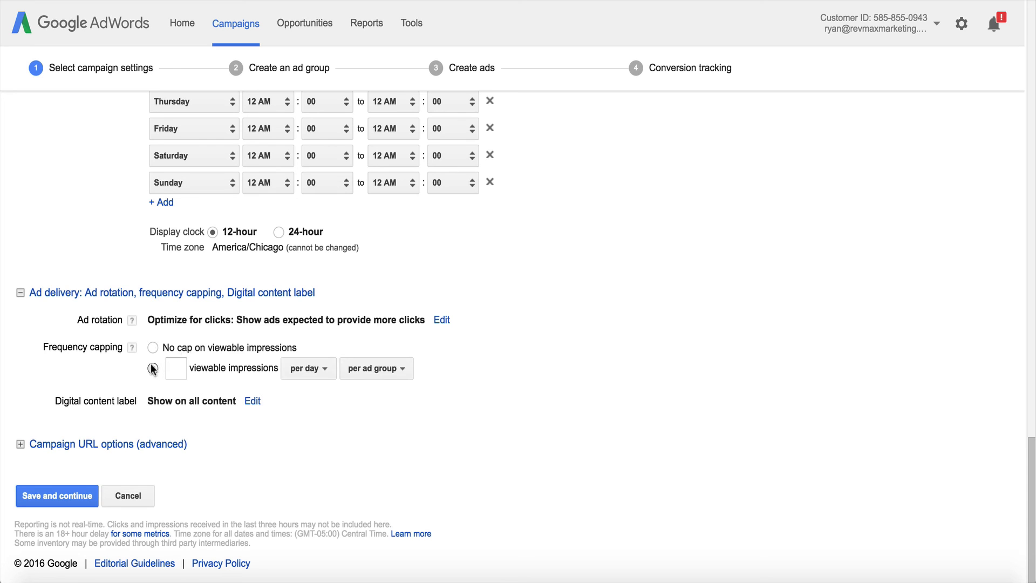
pyautogui.click(174, 367)
pyautogui.write('2')
# Keep the cap per day and per ad group, then expand Campaign URL options.
pyautogui.click(415, 374)
pyautogui.click(323, 368)
pyautogui.click(330, 393)
pyautogui.click(411, 367)
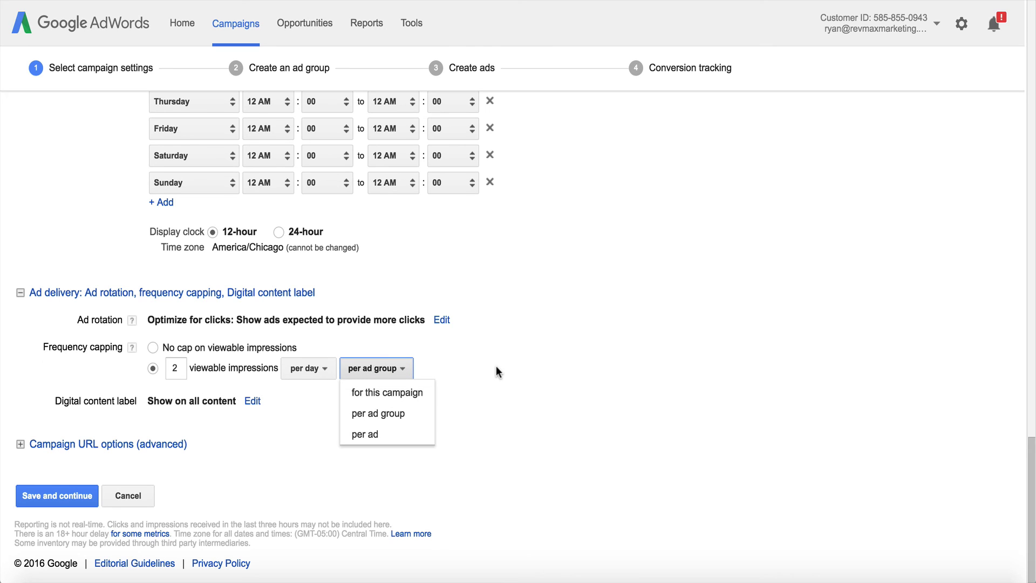
pyautogui.click(479, 352)
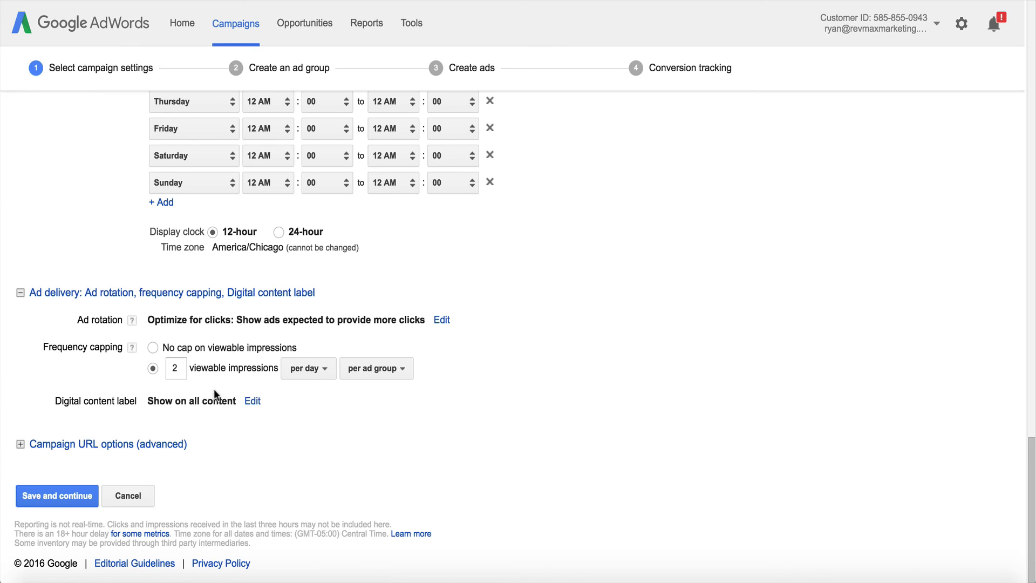
pyautogui.click(84, 444)
# Leave the Tracking template field blank and save the campaign settings.
pyautogui.scroll(-3, 85, 446)
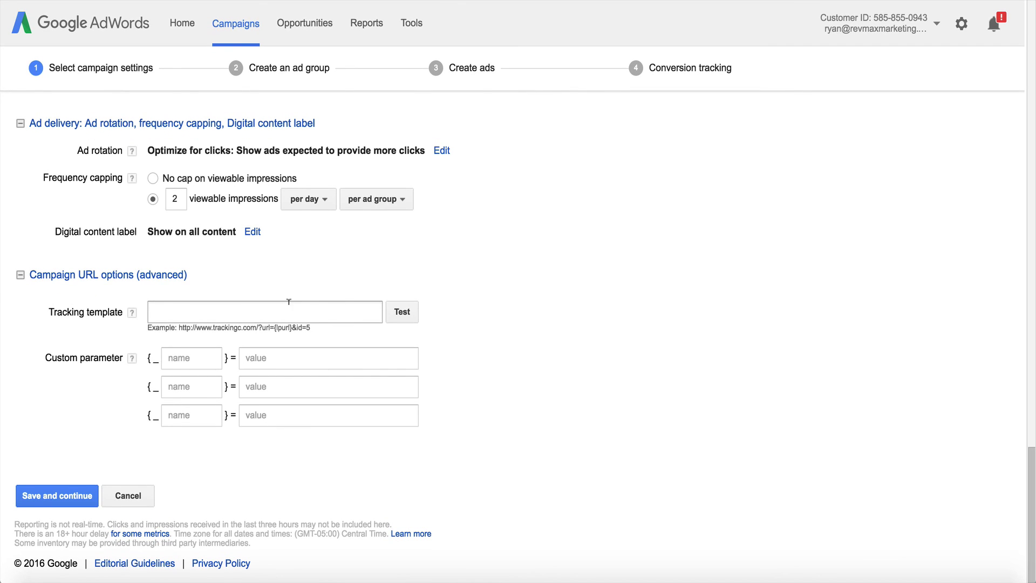
pyautogui.click(288, 302)
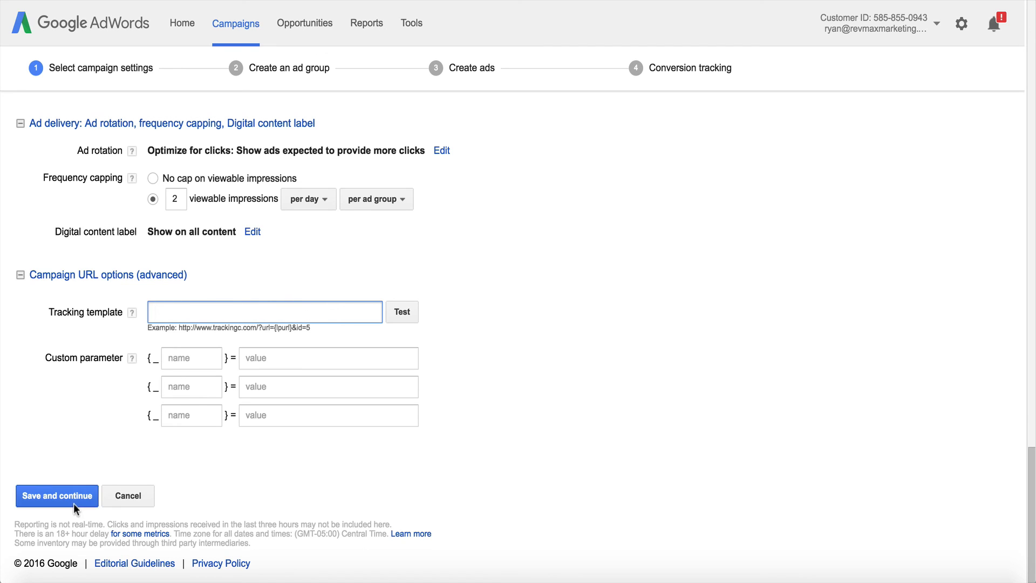
pyautogui.click(73, 485)
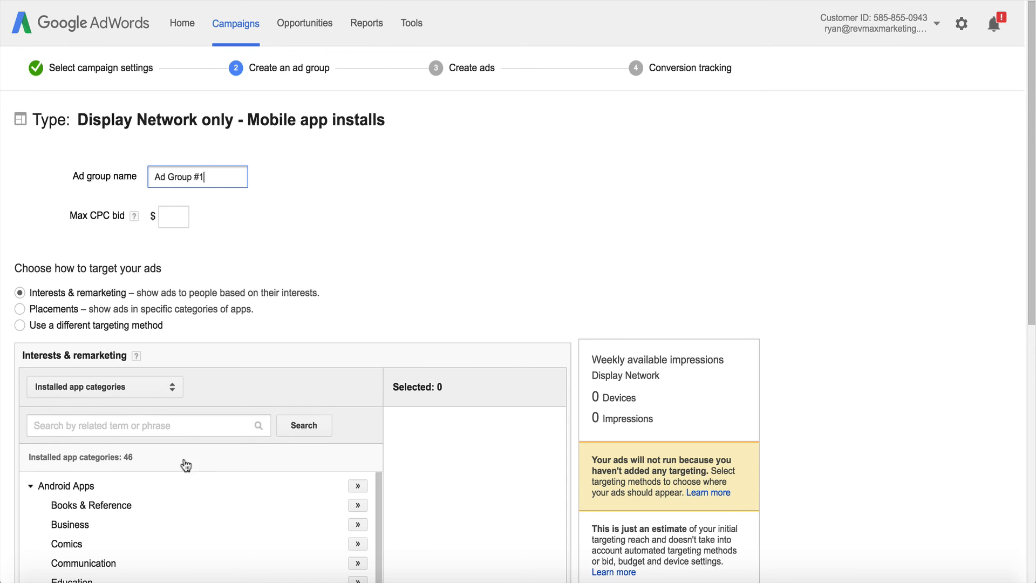
pyautogui.scroll(-3, 411, 350)
pyautogui.scroll(4, 411, 350)
pyautogui.scroll(-1, 412, 350)
pyautogui.scroll(-2, 411, 349)
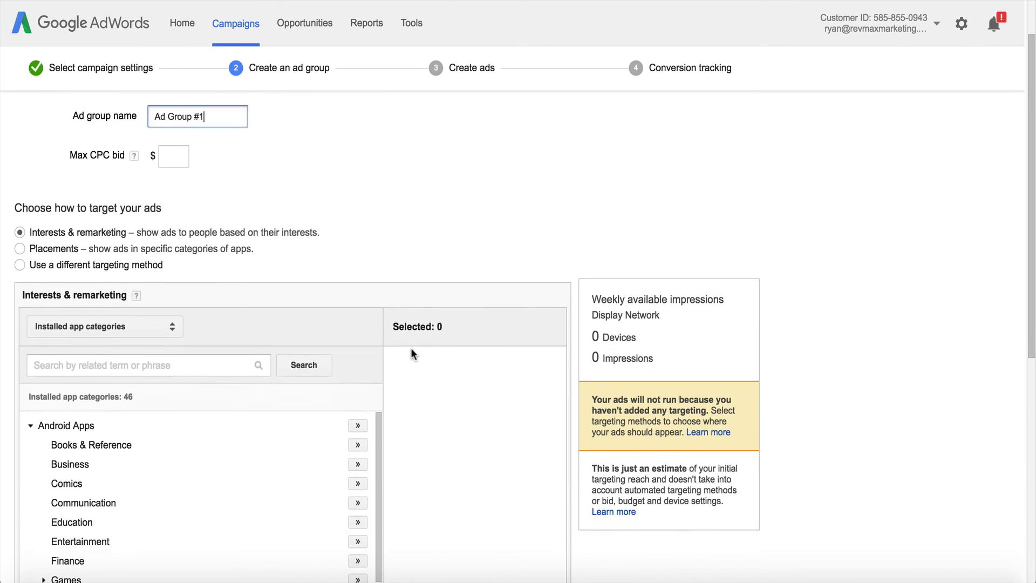
pyautogui.scroll(2, 411, 350)
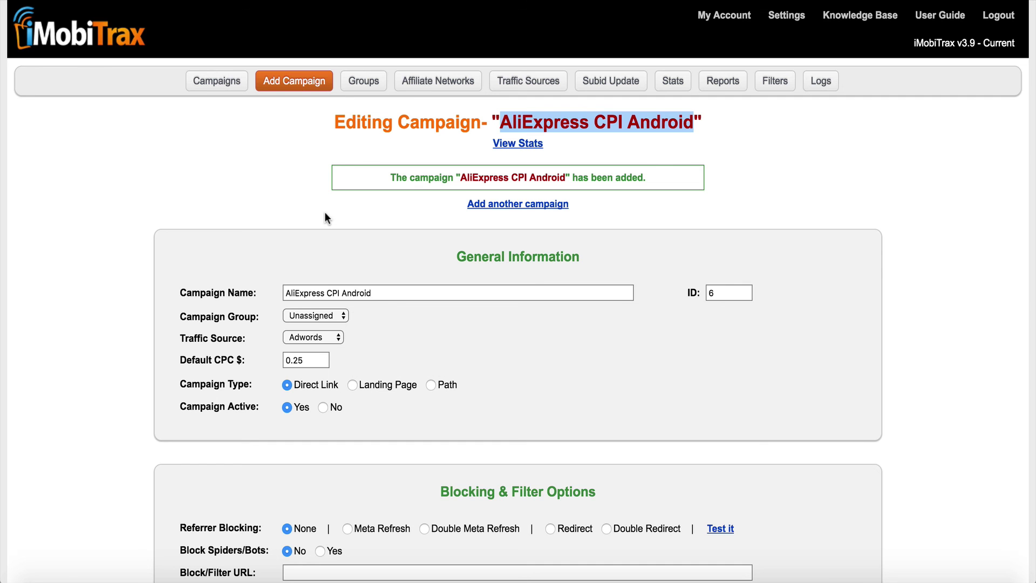
# In the iMobiTrax Tokens table, select the Target ID and Ad Group token names.
pyautogui.scroll(-12, 325, 216)
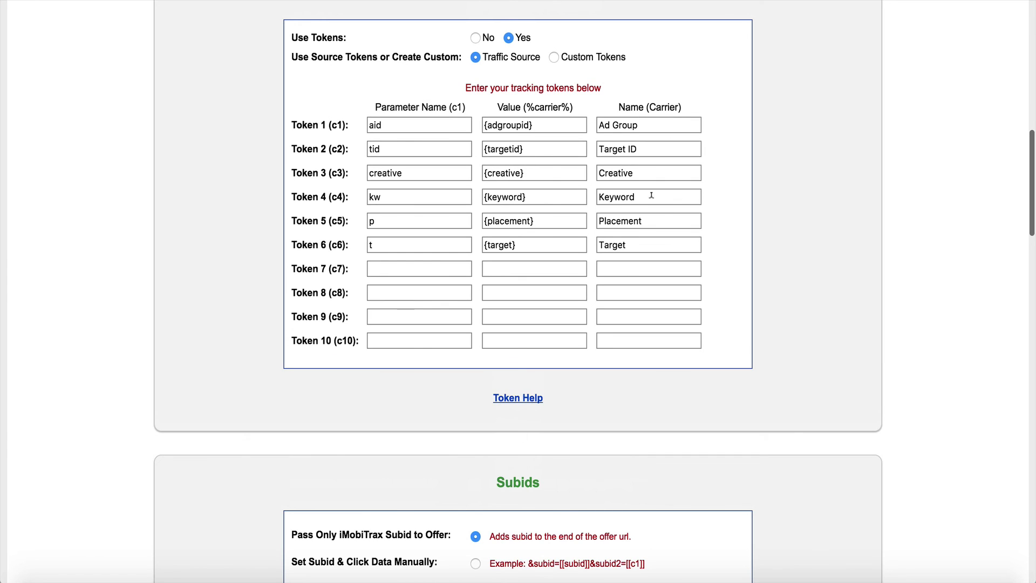
pyautogui.moveTo(645, 147); pyautogui.dragTo(597, 149)
pyautogui.moveTo(642, 125); pyautogui.dragTo(597, 125)
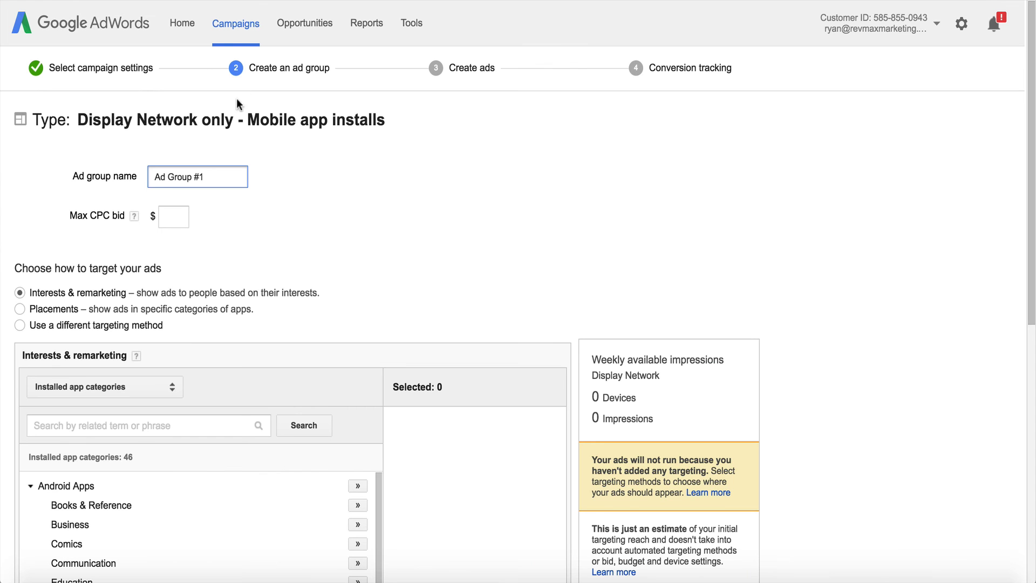
# Replace 'Ad Group #1' with the name 'Remarket - Shopping' and select the Max CPC bid field.
pyautogui.moveTo(208, 178); pyautogui.dragTo(145, 174)
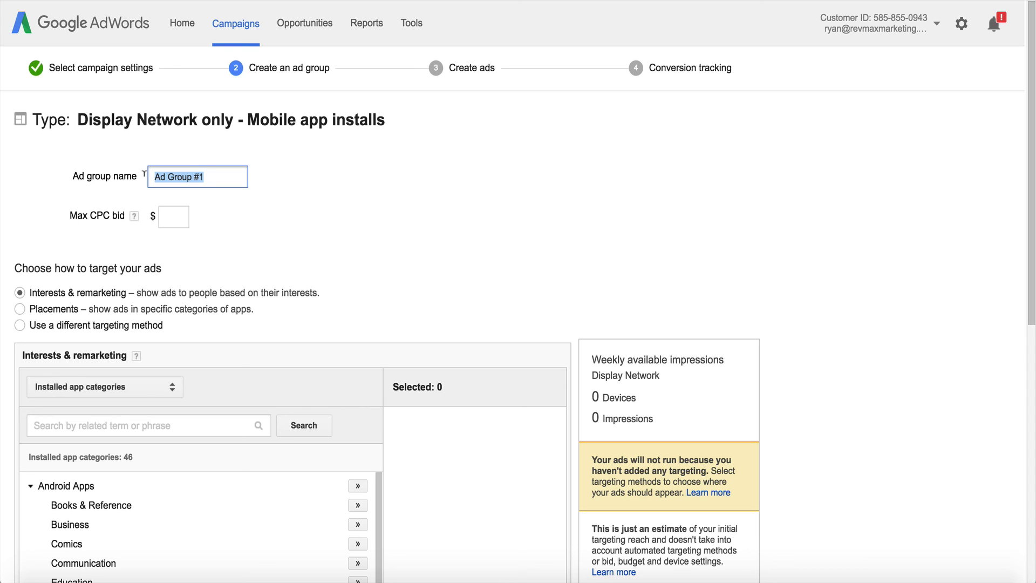
pyautogui.scroll(-3, 144, 173)
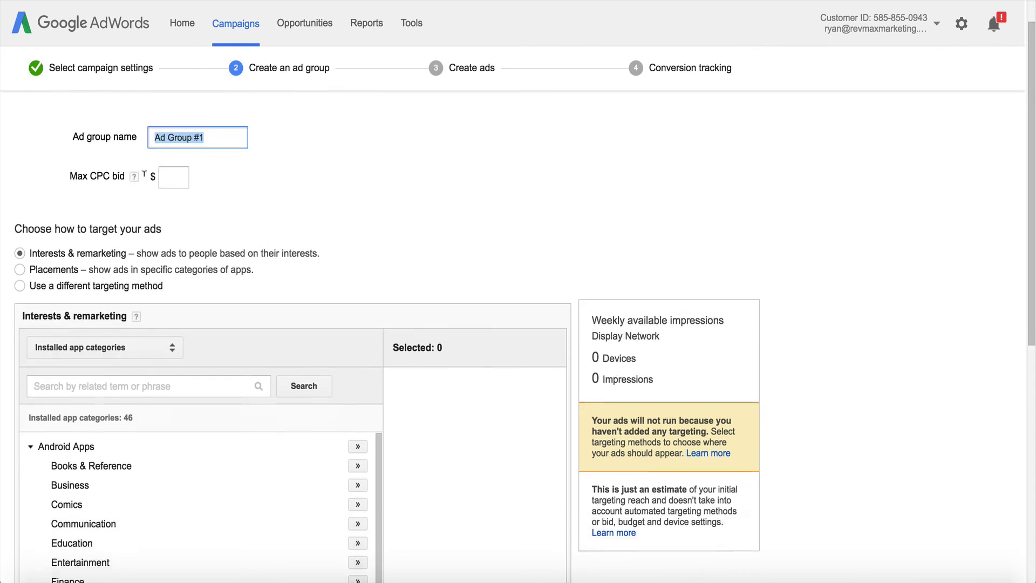
pyautogui.scroll(-1, 144, 174)
pyautogui.scroll(2, 144, 173)
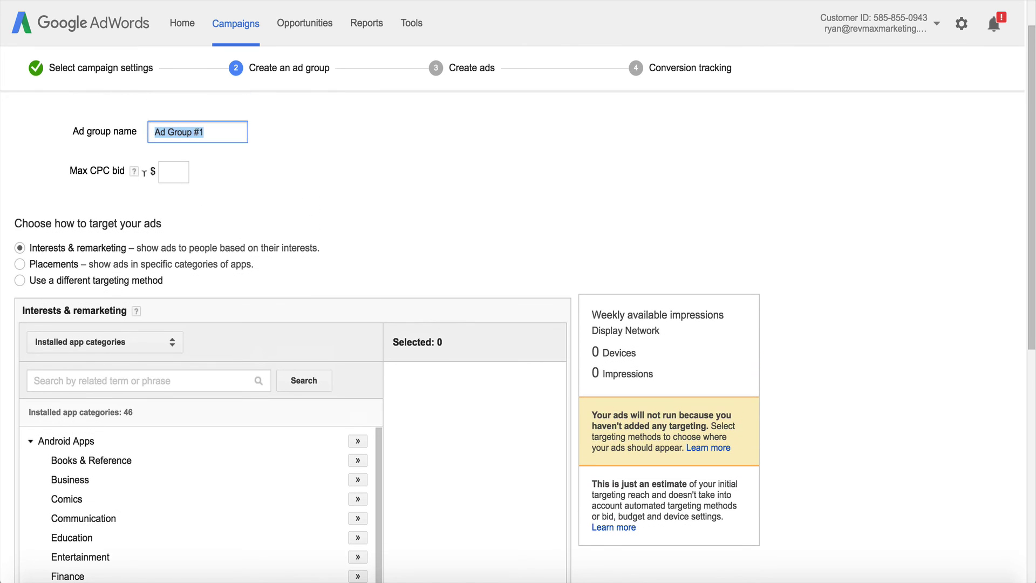
pyautogui.scroll(1, 145, 173)
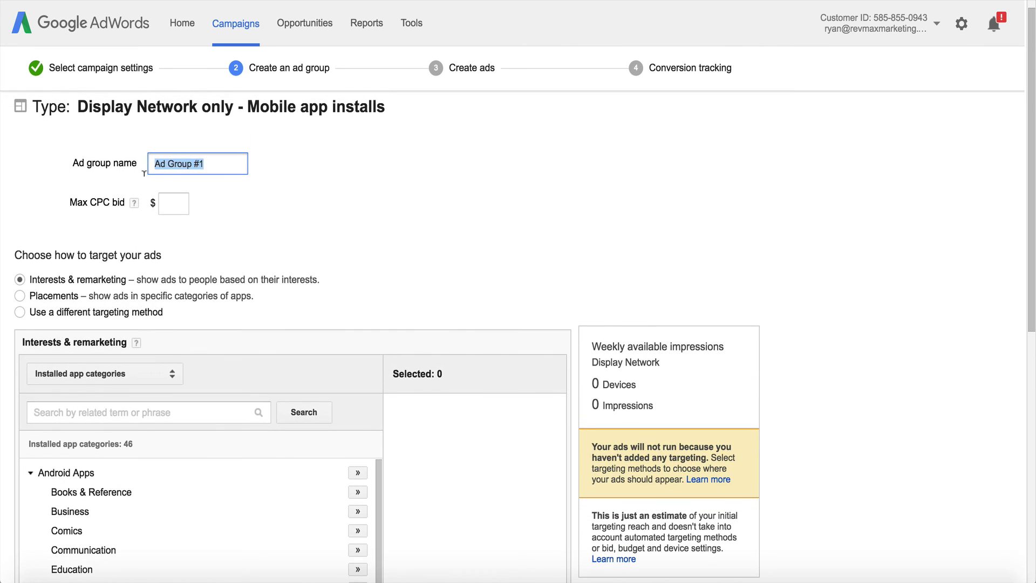
pyautogui.write('Rem')
pyautogui.press('BackSpace')
pyautogui.press('BackSpace')
pyautogui.write('EMA')
pyautogui.press('BackSpace')
pyautogui.press('BackSpace')
pyautogui.press('BackSpace')
pyautogui.write('ea')
pyautogui.press('BackSpace')
pyautogui.write('market - Shopping')
pyautogui.click(167, 210)
# Enter a 0.25 max CPC bid and scroll down to Installed app categories.
pyautogui.write('0.25')
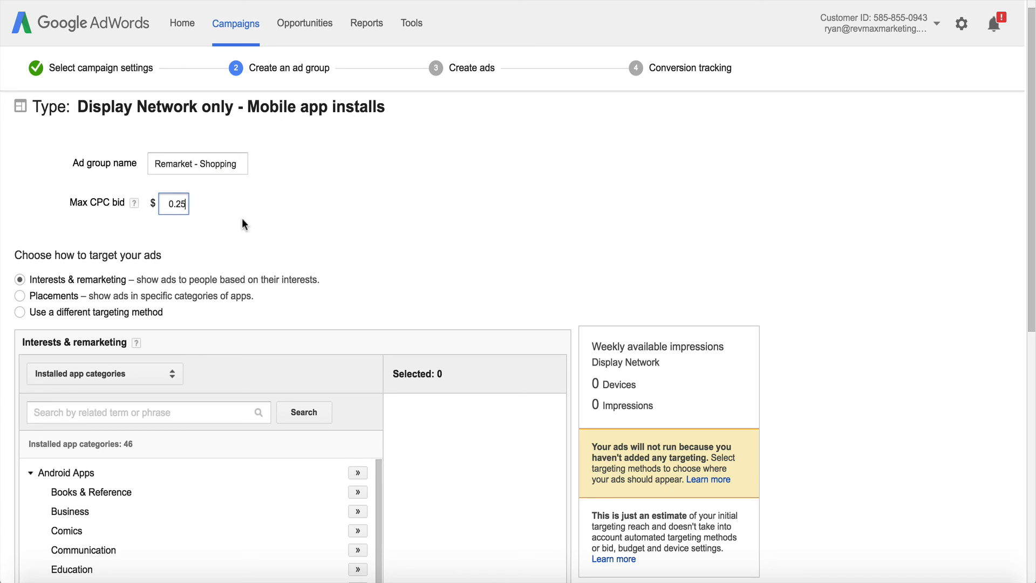
pyautogui.click(254, 214)
pyautogui.scroll(-3, 226, 219)
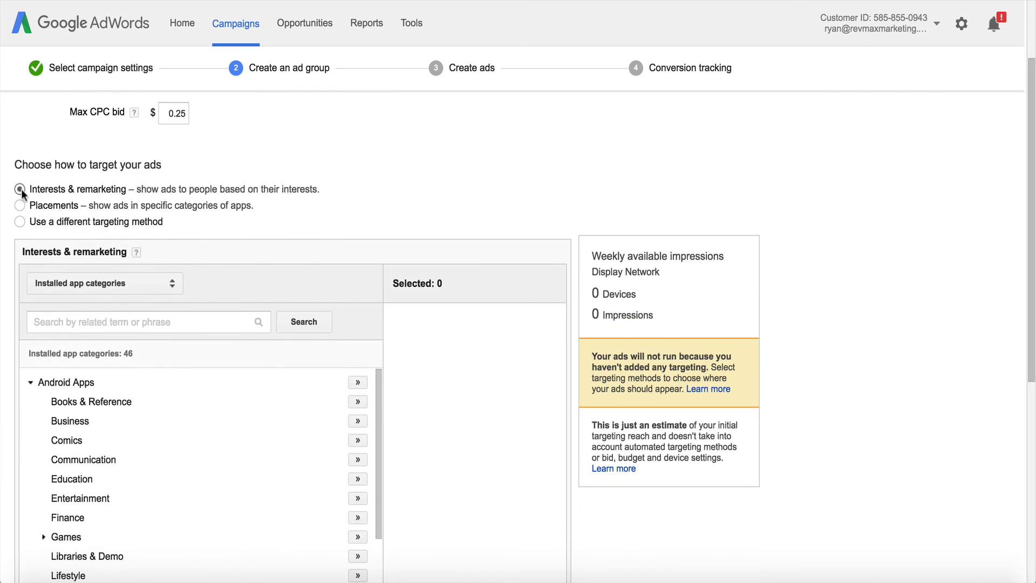
pyautogui.scroll(-8, 247, 202)
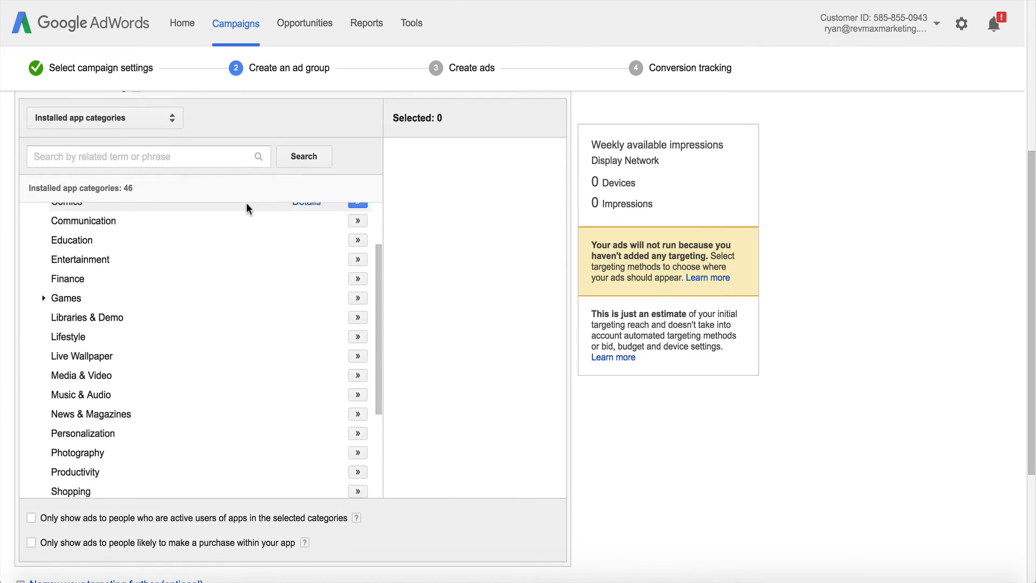
pyautogui.scroll(5, 246, 203)
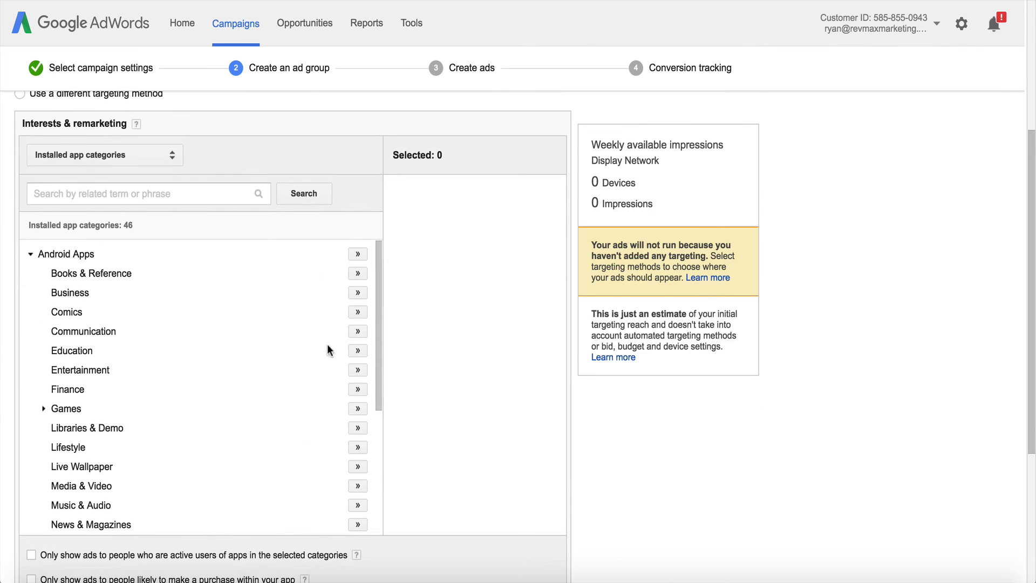
pyautogui.scroll(-4, 233, 356)
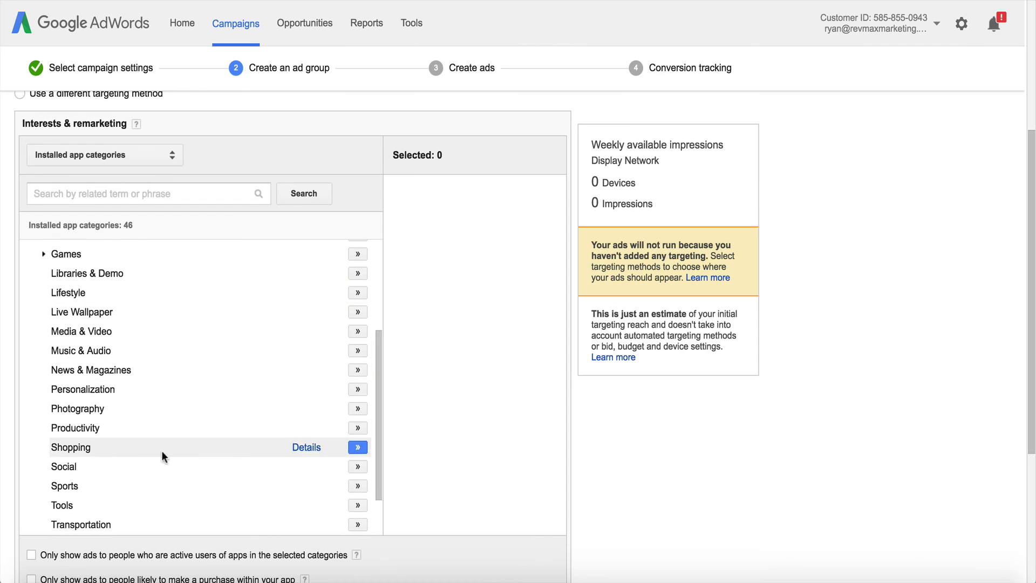
# Add Shopping to the targeted installed app categories, estimating 45M–50M devices weekly.
pyautogui.click(358, 447)
pyautogui.scroll(5, 400, 233)
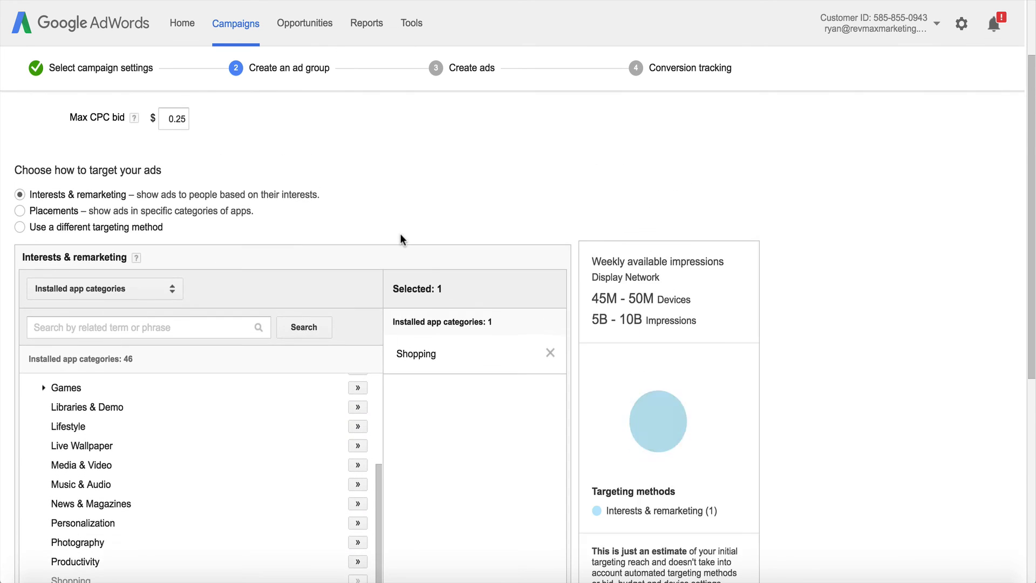
pyautogui.scroll(-2, 406, 292)
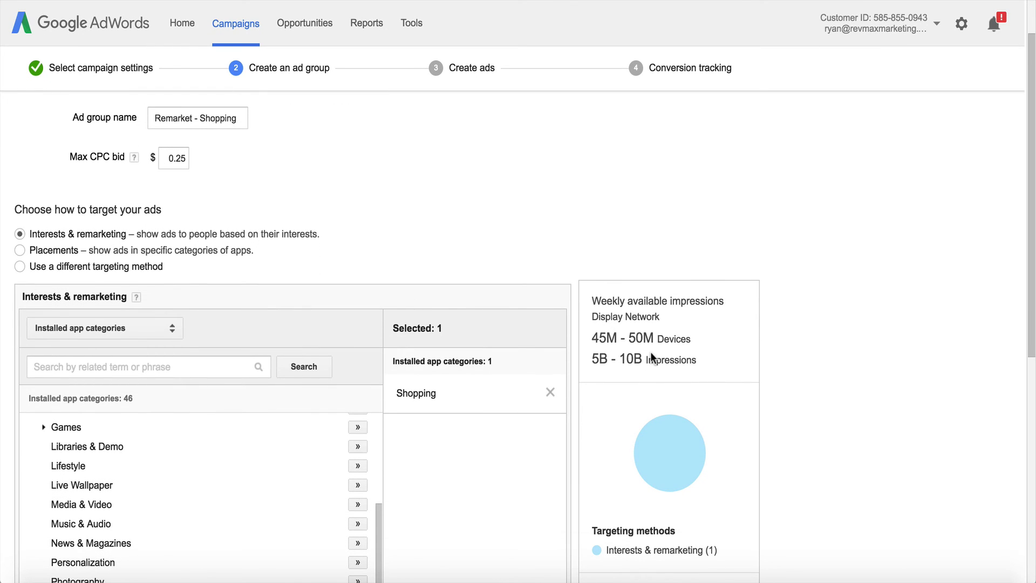
pyautogui.scroll(-1, 651, 354)
pyautogui.scroll(1, 649, 351)
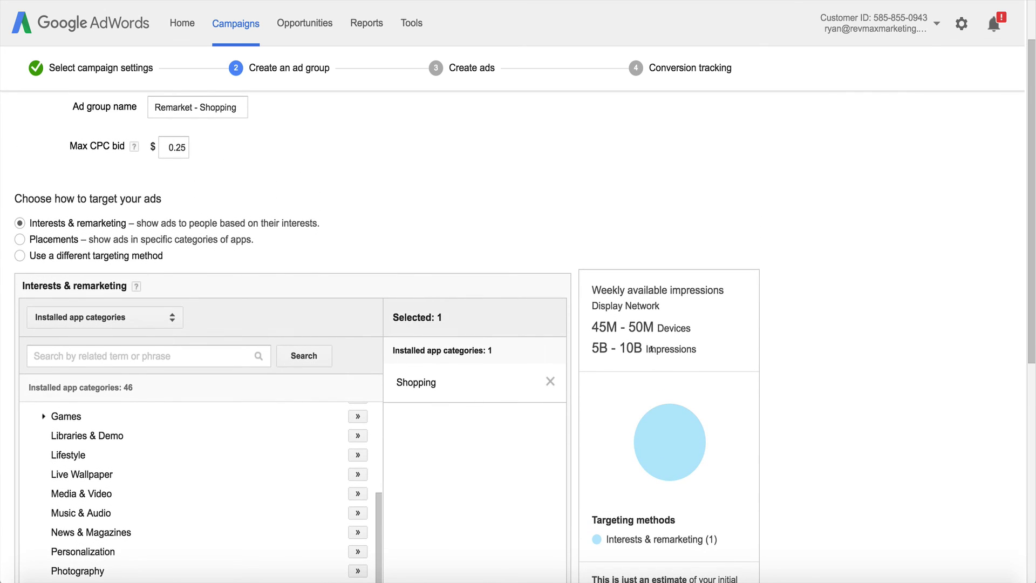
pyautogui.scroll(1, 650, 350)
pyautogui.scroll(-1, 649, 351)
pyautogui.scroll(-1, 650, 352)
pyautogui.scroll(-1, 636, 364)
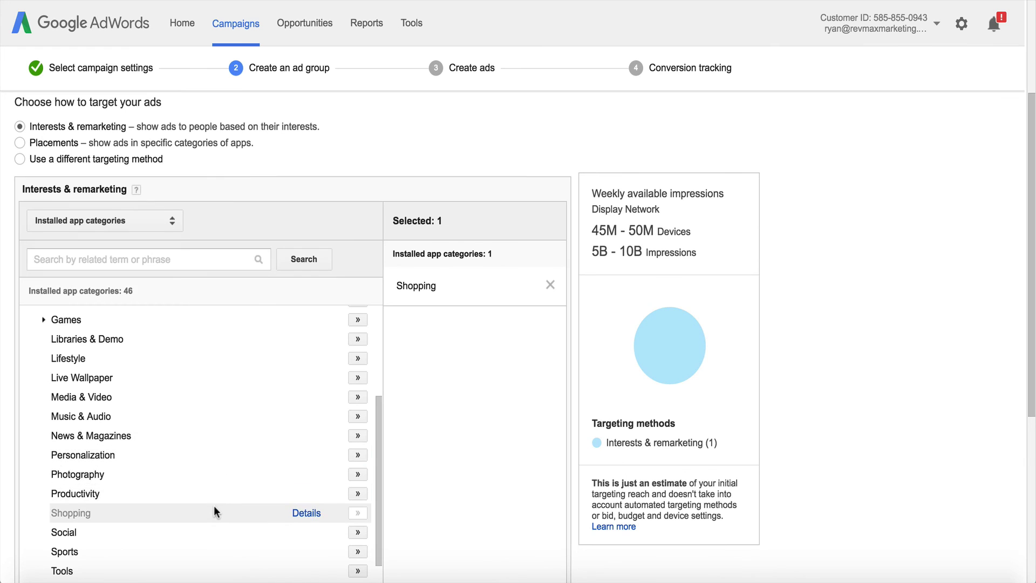
pyautogui.scroll(3, 678, 267)
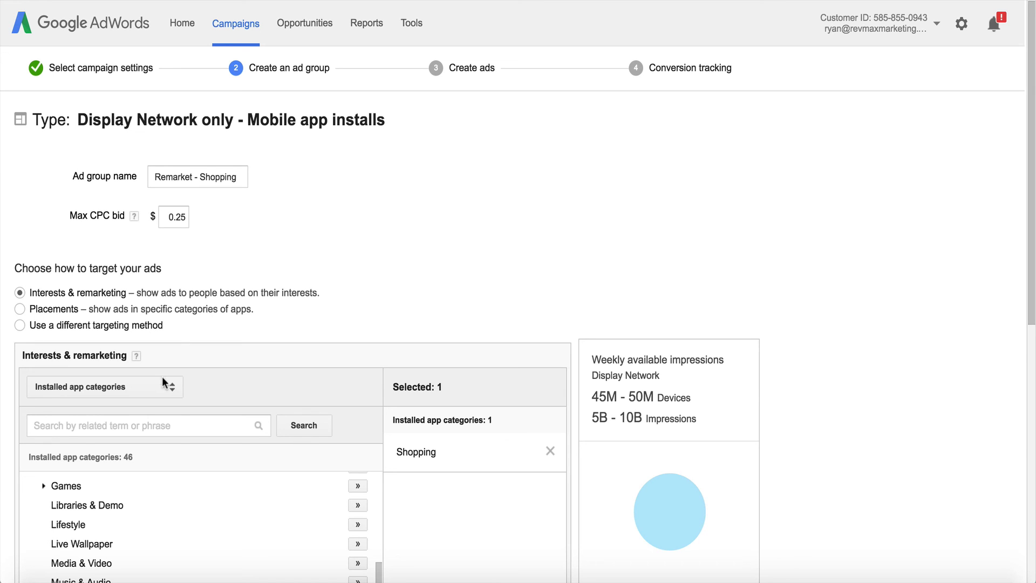
# Keep Installed app categories as the targeting type with Shopping added, checking the 5B–10B impressions estimate.
pyautogui.click(160, 385)
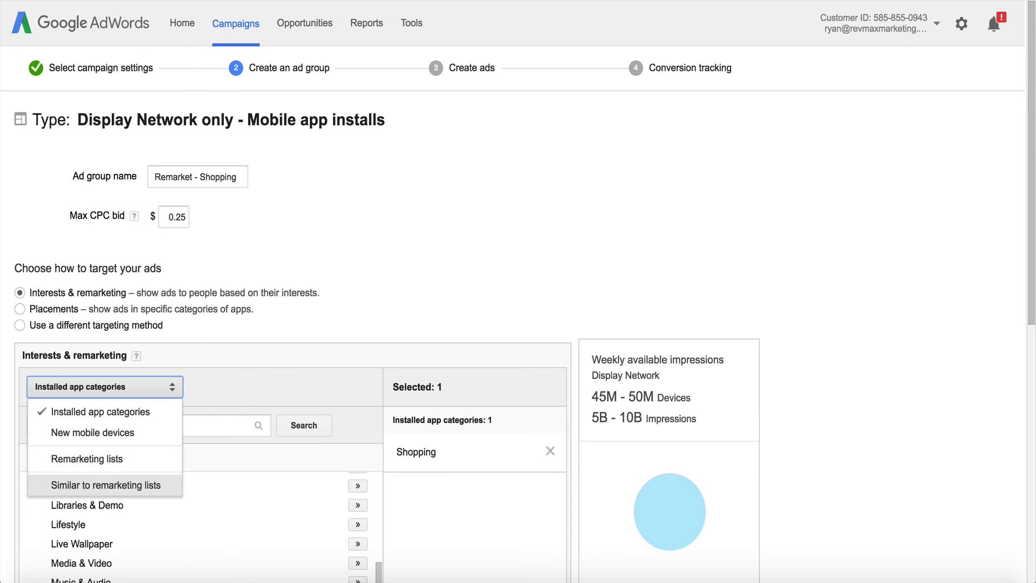
pyautogui.click(426, 274)
pyautogui.scroll(-2, 426, 275)
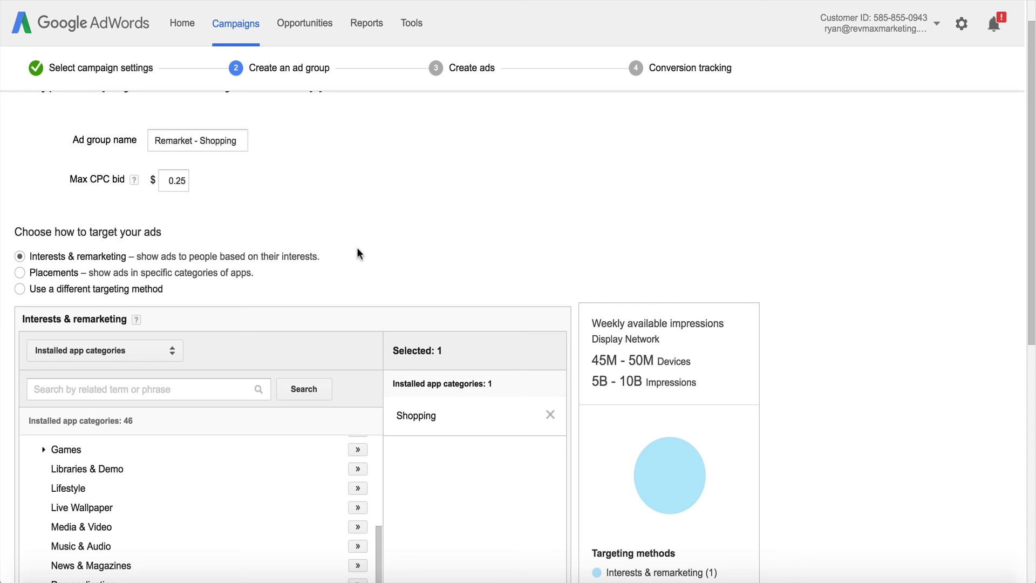
pyautogui.scroll(1, 361, 319)
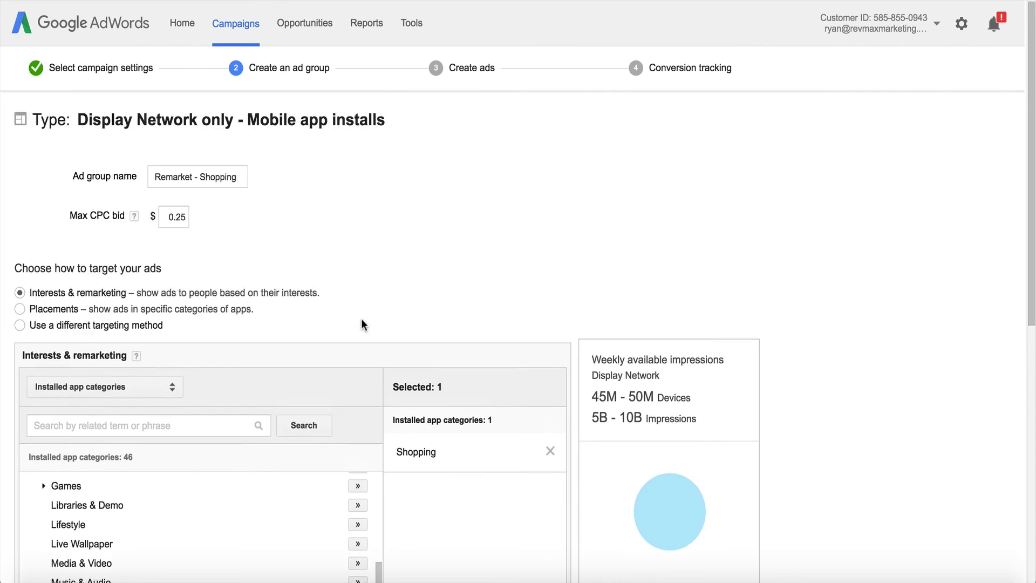
pyautogui.scroll(-3, 361, 318)
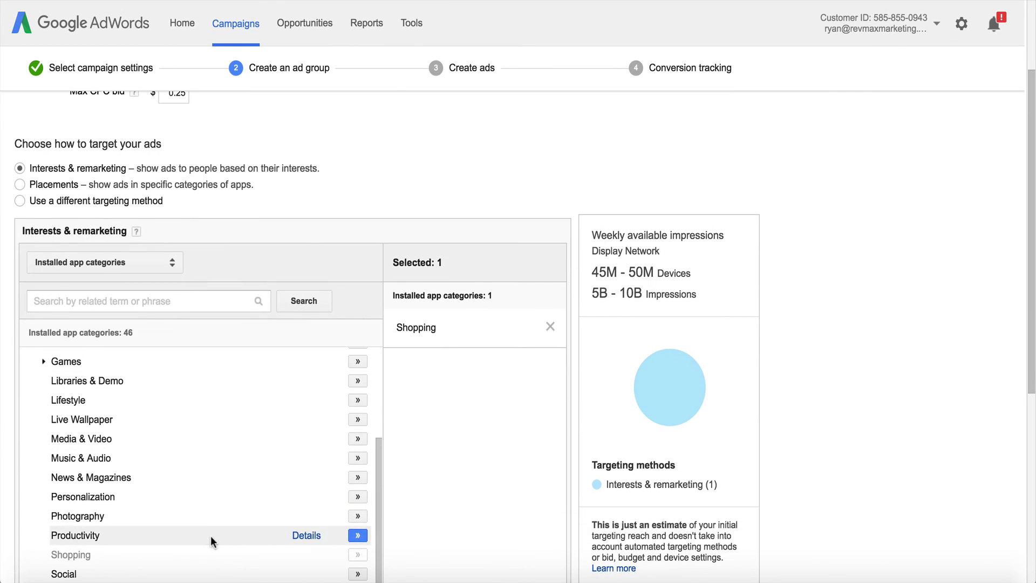
pyautogui.tripleClick(634, 291)
pyautogui.click(635, 292)
pyautogui.scroll(3, 314, 190)
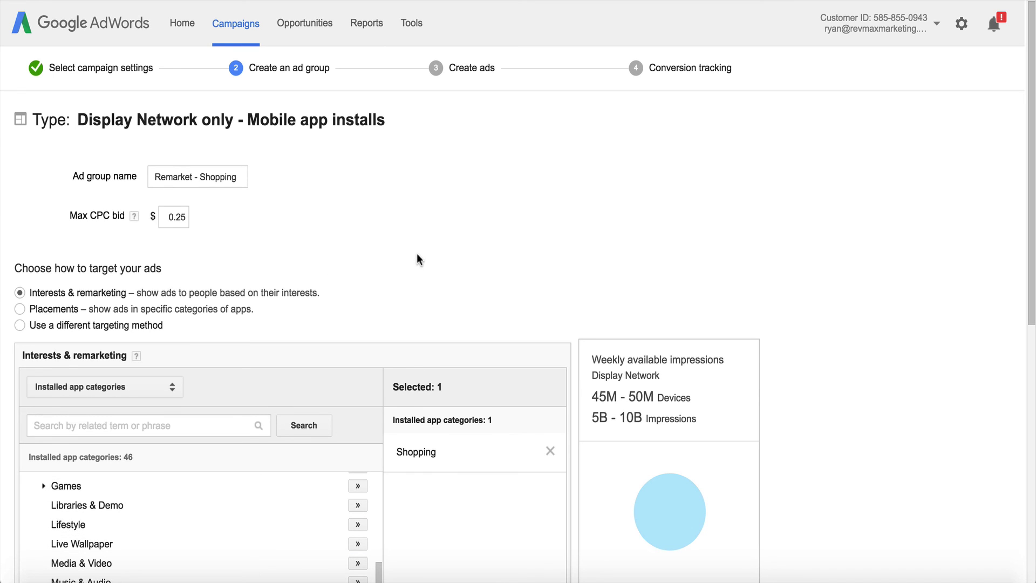
pyautogui.scroll(-6, 416, 248)
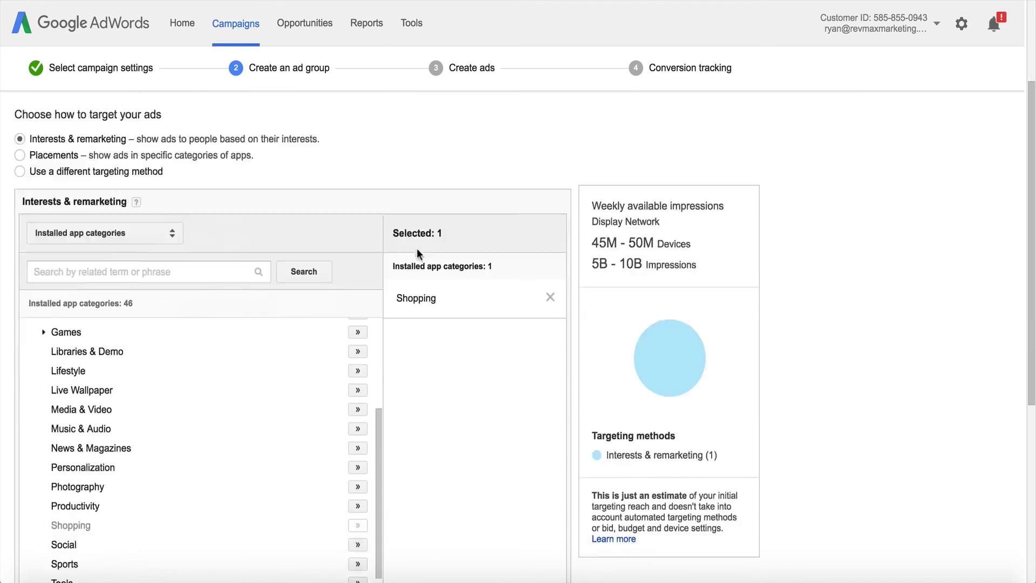
# Review the 'Narrow your targeting further' options and collapse them without adding any method.
pyautogui.scroll(-3, 417, 246)
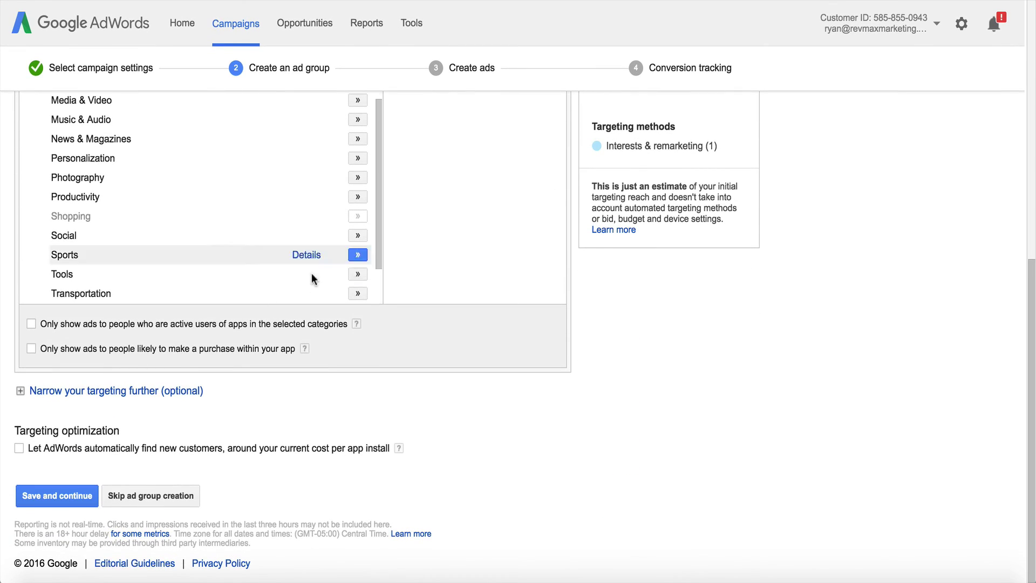
pyautogui.click(153, 390)
pyautogui.click(131, 417)
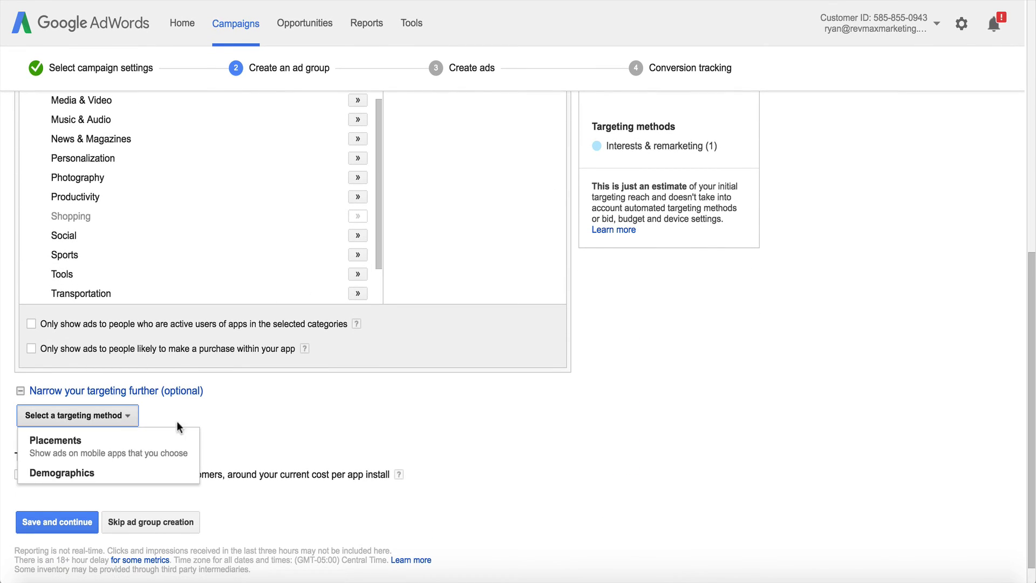
pyautogui.click(284, 443)
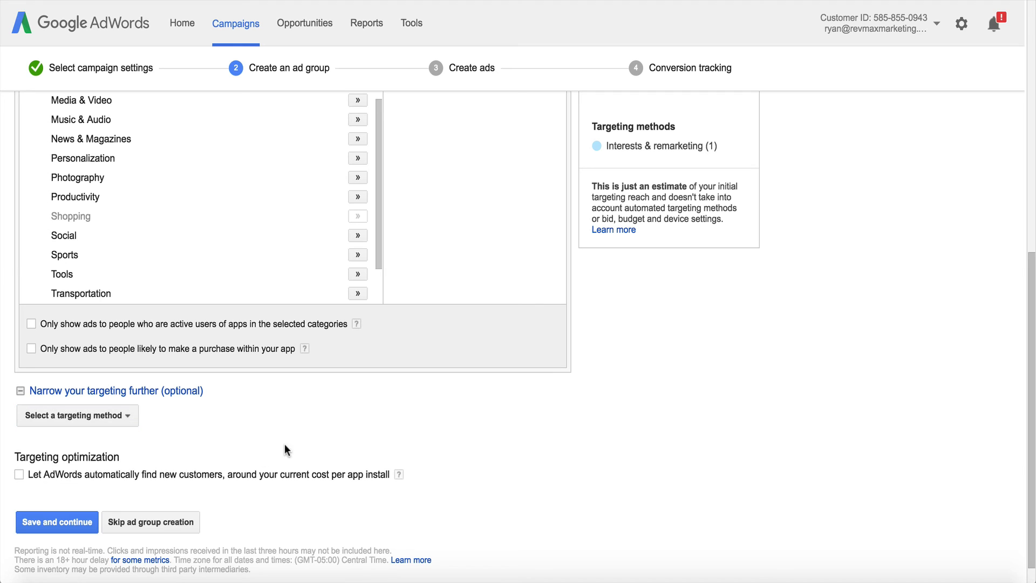
pyautogui.click(174, 391)
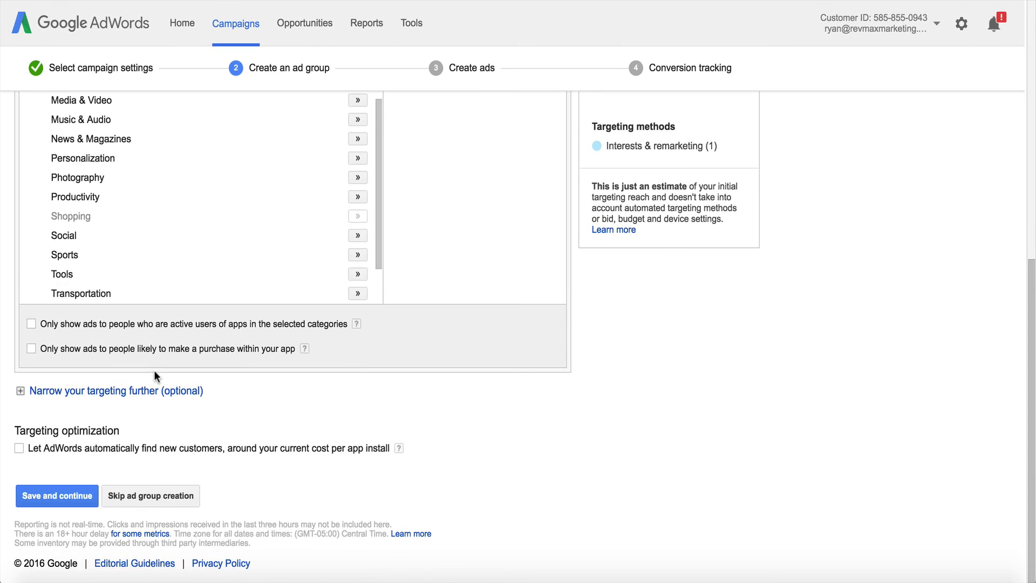
# Save the ad group and continue to the App install ad for the AliExpress Shopping App.
pyautogui.click(56, 496)
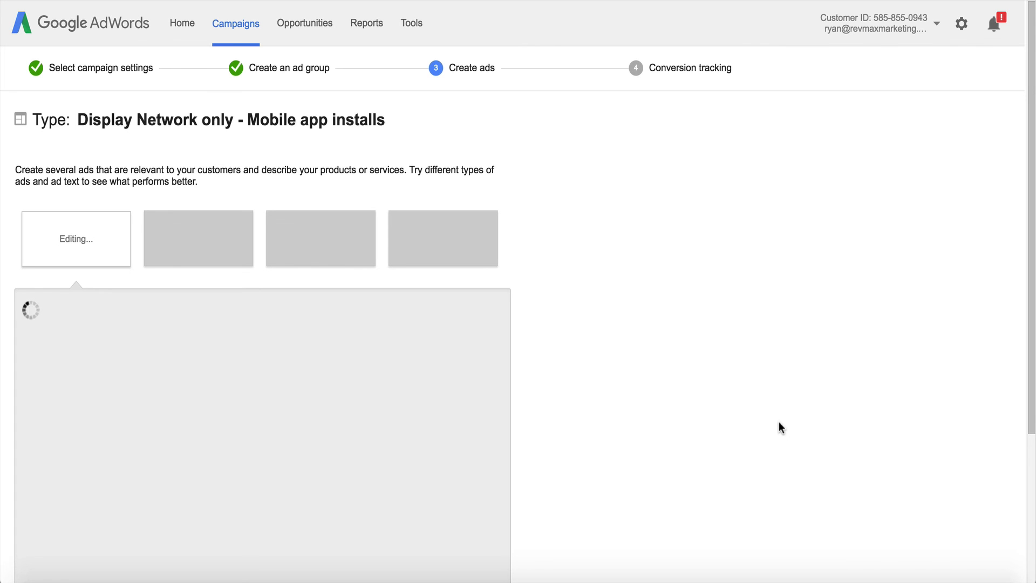
pyautogui.scroll(-1, 779, 422)
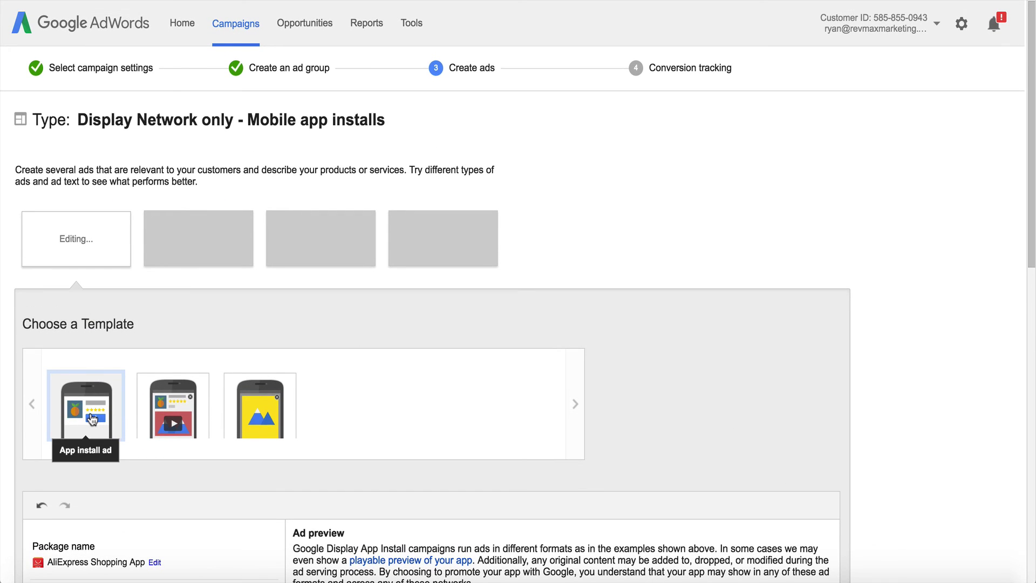
pyautogui.scroll(-4, 91, 420)
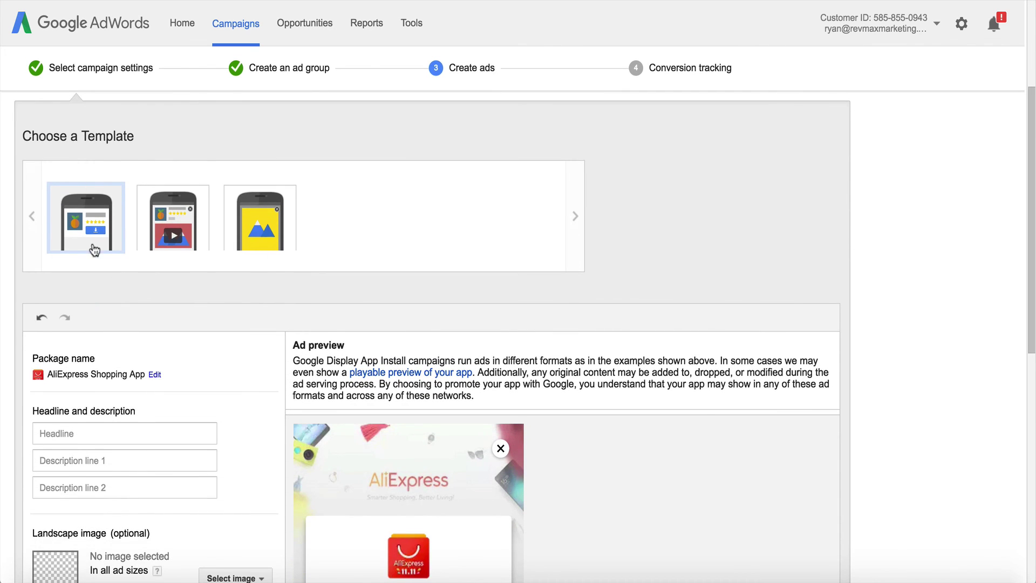
pyautogui.scroll(-2, 94, 250)
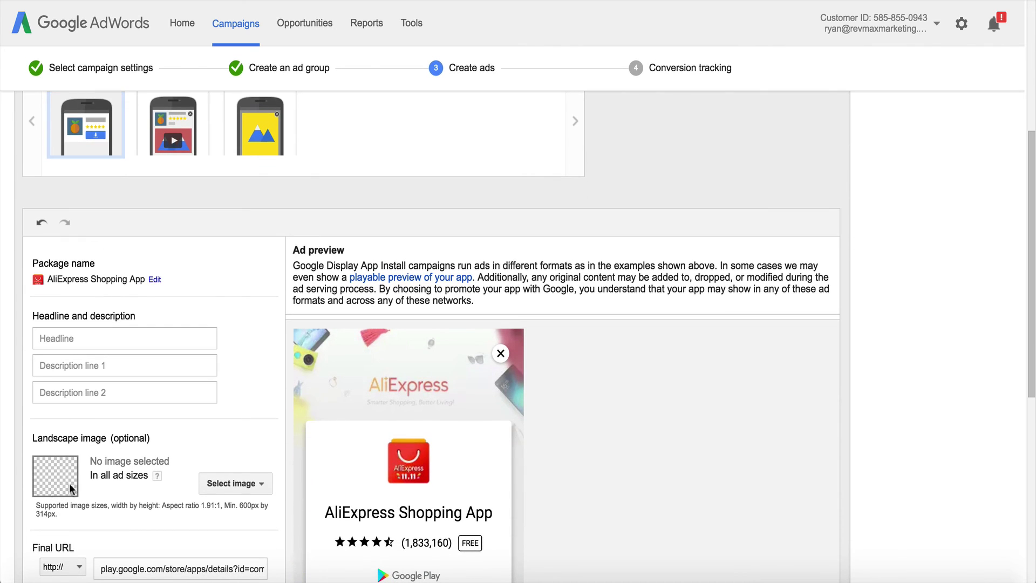
# Click into the Headline and both Description lines, leaving them empty.
pyautogui.click(51, 338)
pyautogui.scroll(-1, 63, 330)
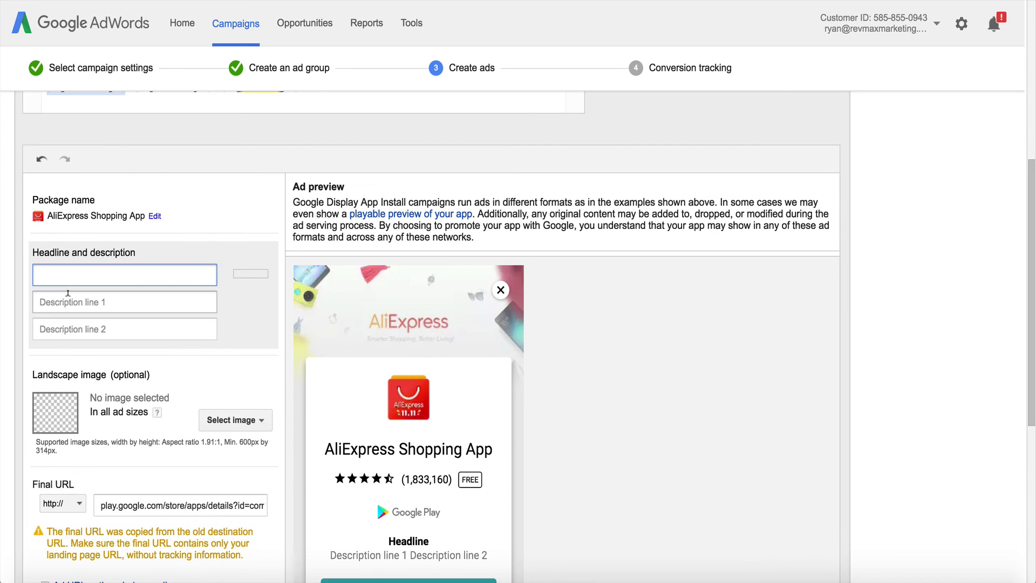
pyautogui.click(69, 298)
pyautogui.click(66, 324)
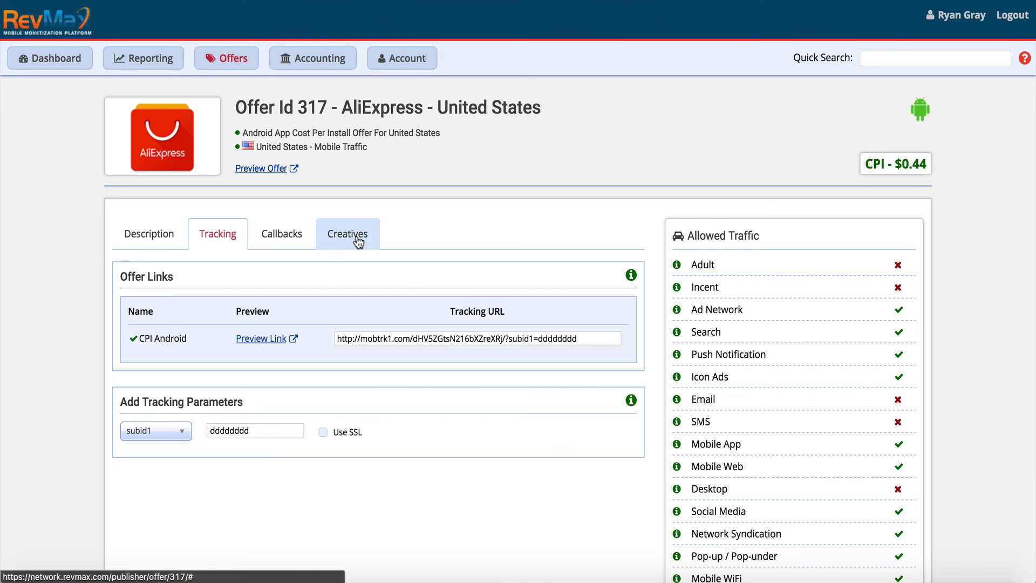
# Show offer 317's Creatives and scroll to the AliExpress banner and creative pack download.
pyautogui.click(356, 235)
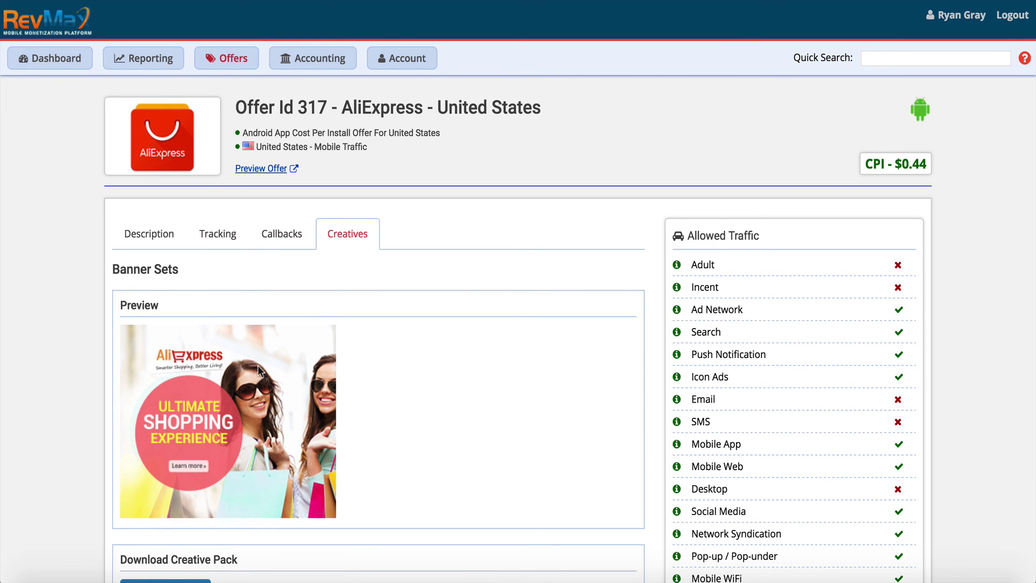
pyautogui.scroll(-2, 256, 230)
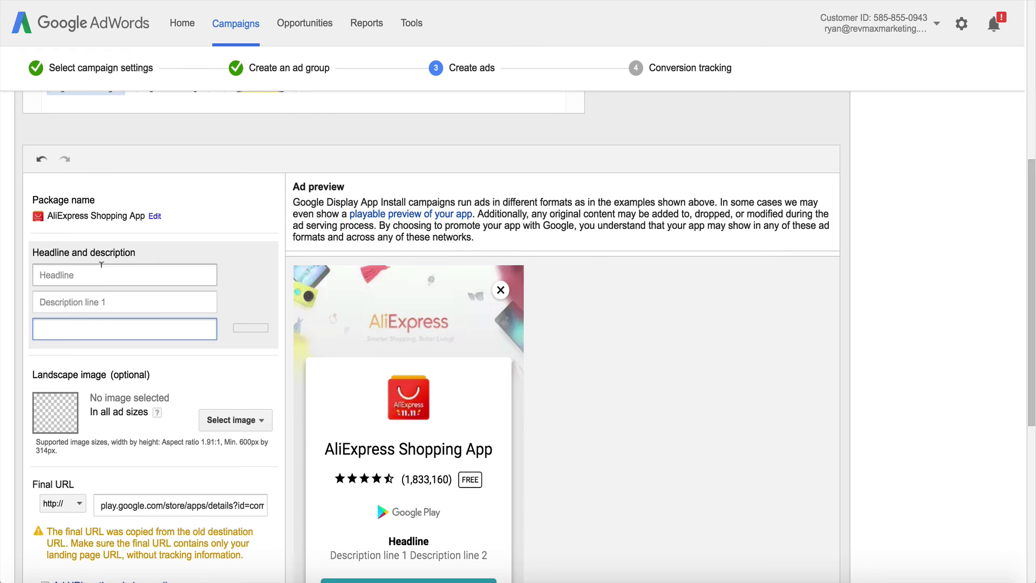
# Enter headline 'Save Now' and description line 1 'The ultimate shopping experience!'.
pyautogui.click(93, 276)
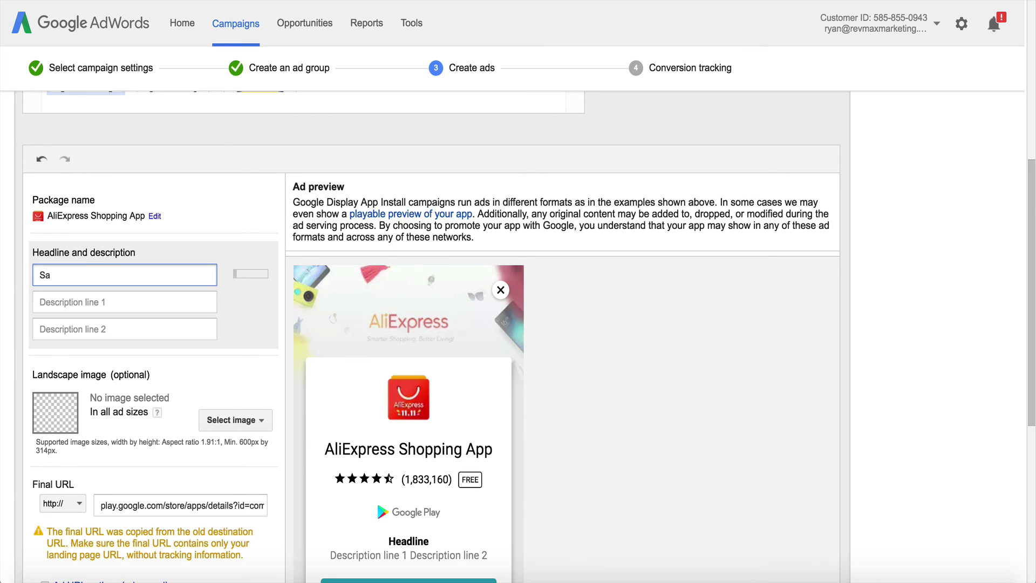
pyautogui.write('Save Now')
pyautogui.press('Tab')
pyautogui.press('Tab')
pyautogui.click(76, 306)
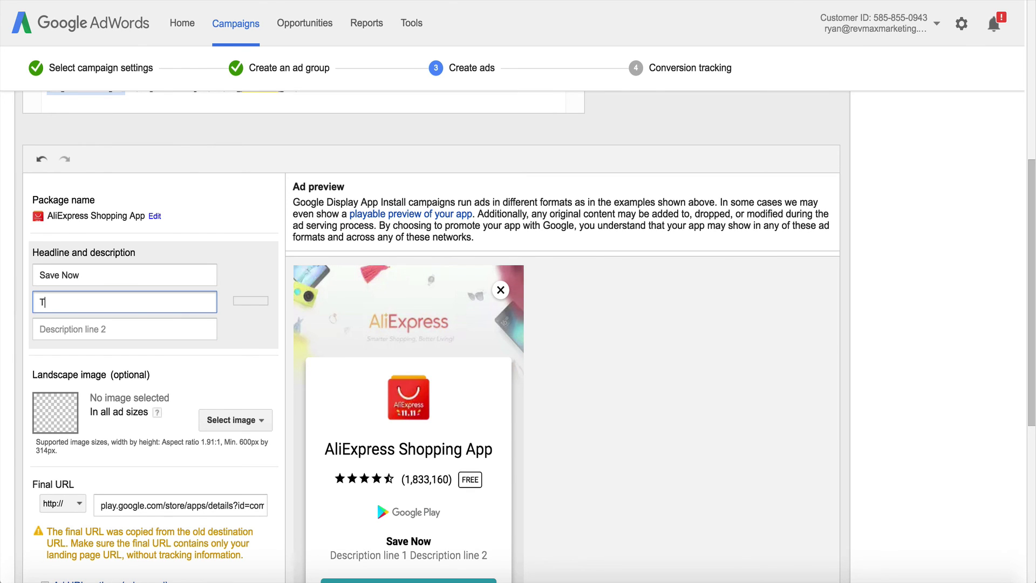
pyautogui.write('The ultimate shopping experien')
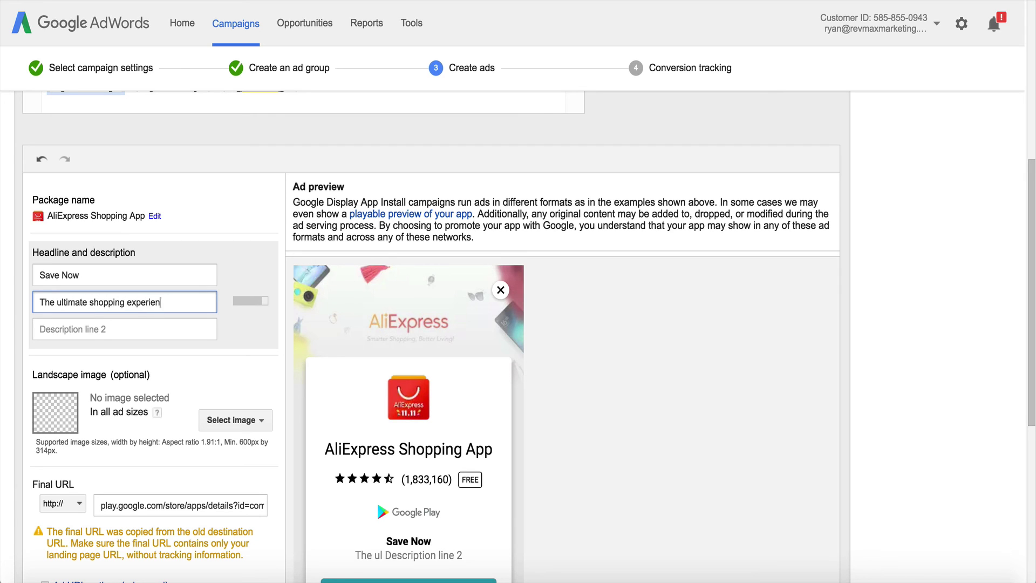
pyautogui.write('ce!')
pyautogui.press('Tab')
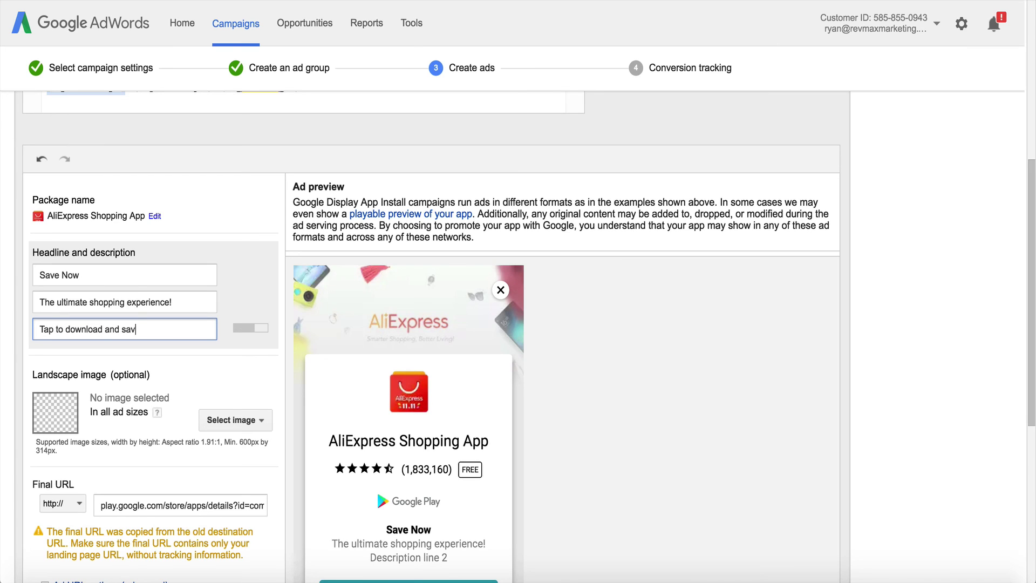
pyautogui.click(699, 307)
pyautogui.scroll(-3, 698, 310)
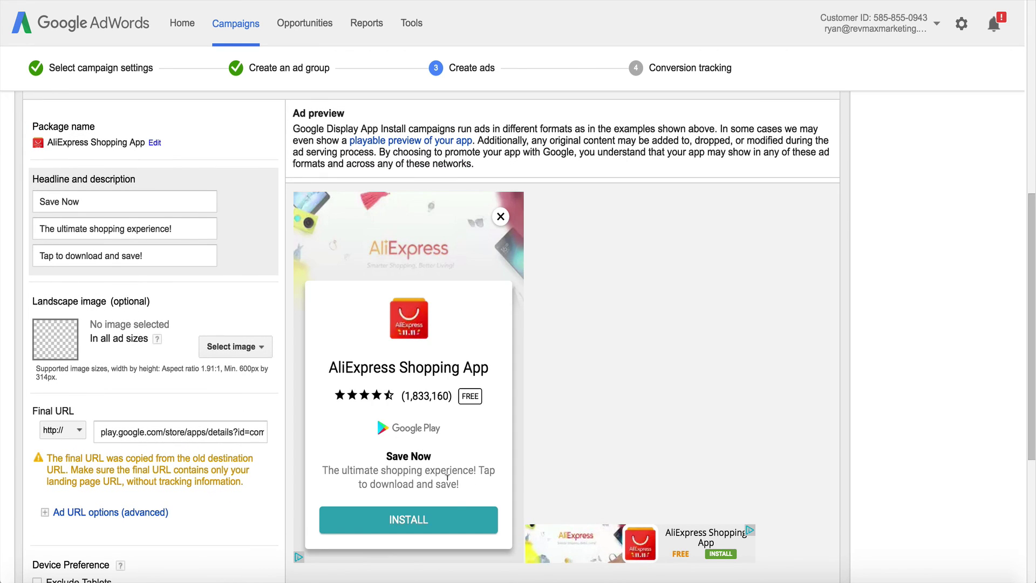
pyautogui.scroll(-3, 404, 562)
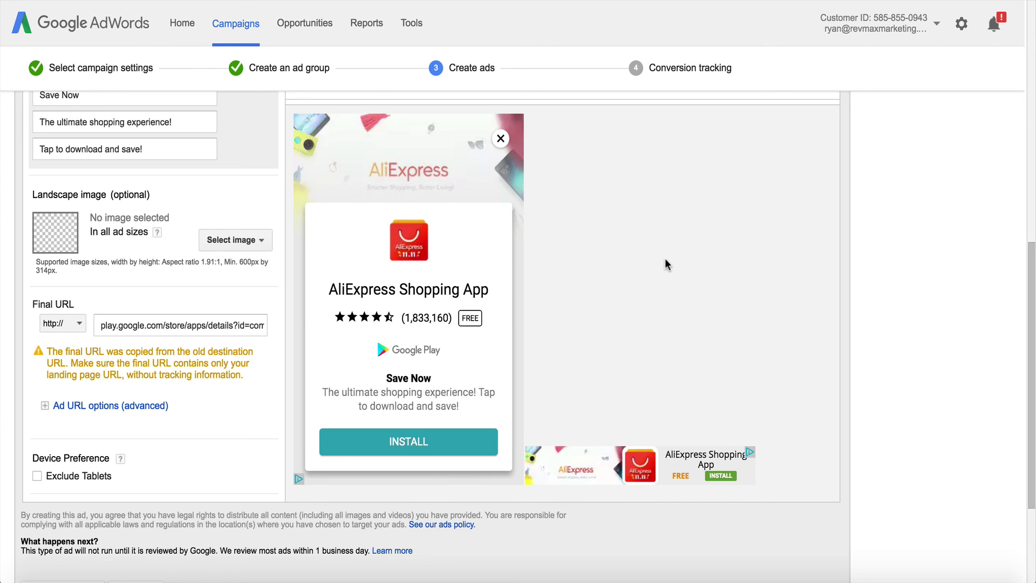
pyautogui.scroll(1, 667, 263)
pyautogui.scroll(-2, 666, 265)
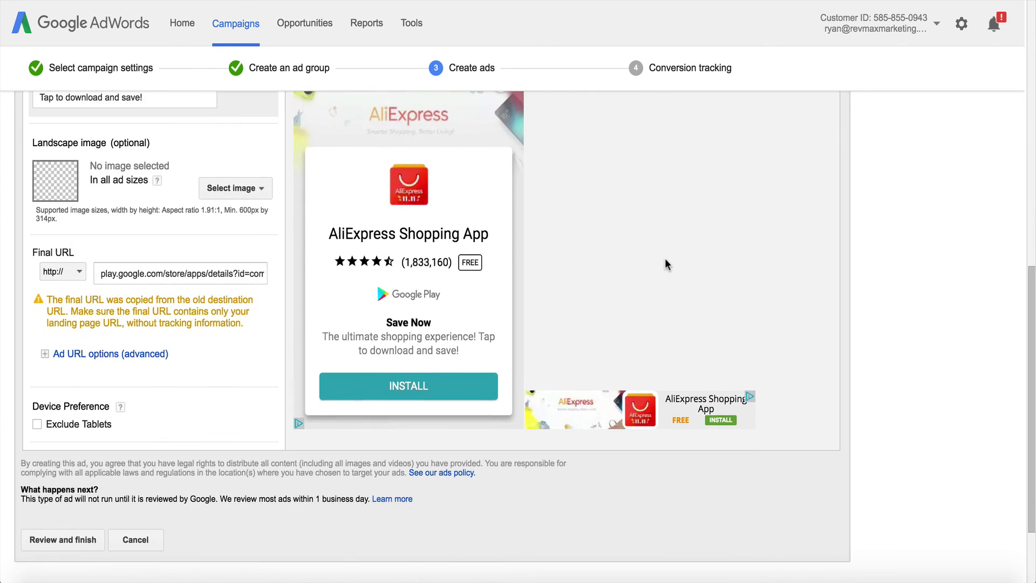
pyautogui.scroll(3, 667, 265)
pyautogui.scroll(2, 667, 265)
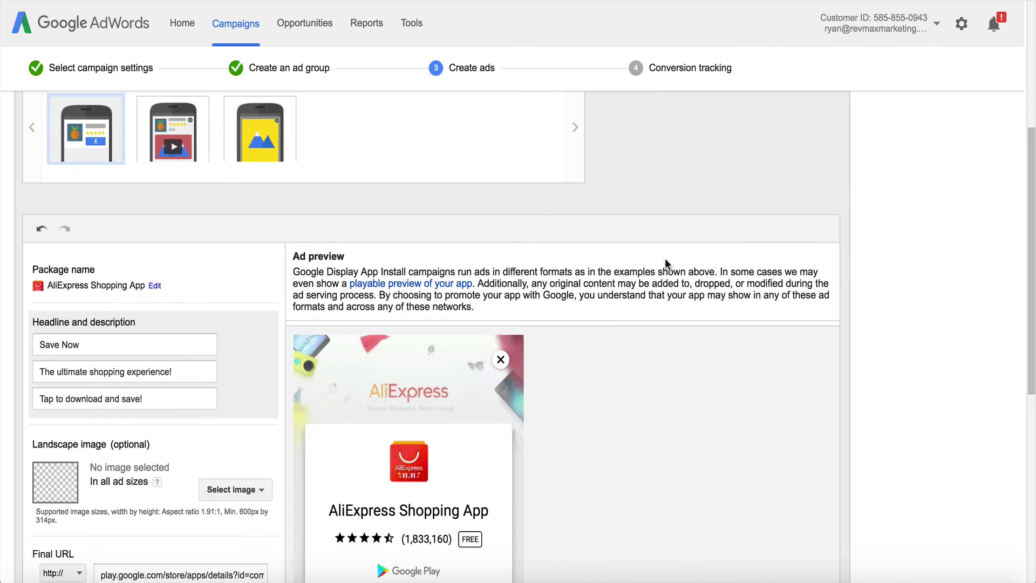
pyautogui.scroll(-3, 667, 265)
# Paste the iMobiTrax campaign link into the ad's Tracking template under Ad URL options.
pyautogui.scroll(-3, 667, 265)
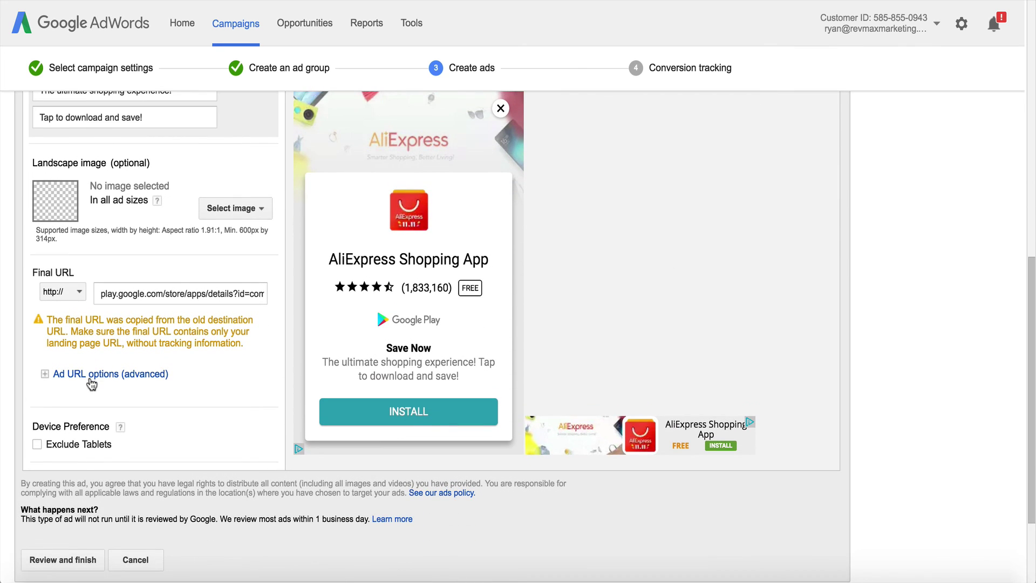
pyautogui.click(90, 375)
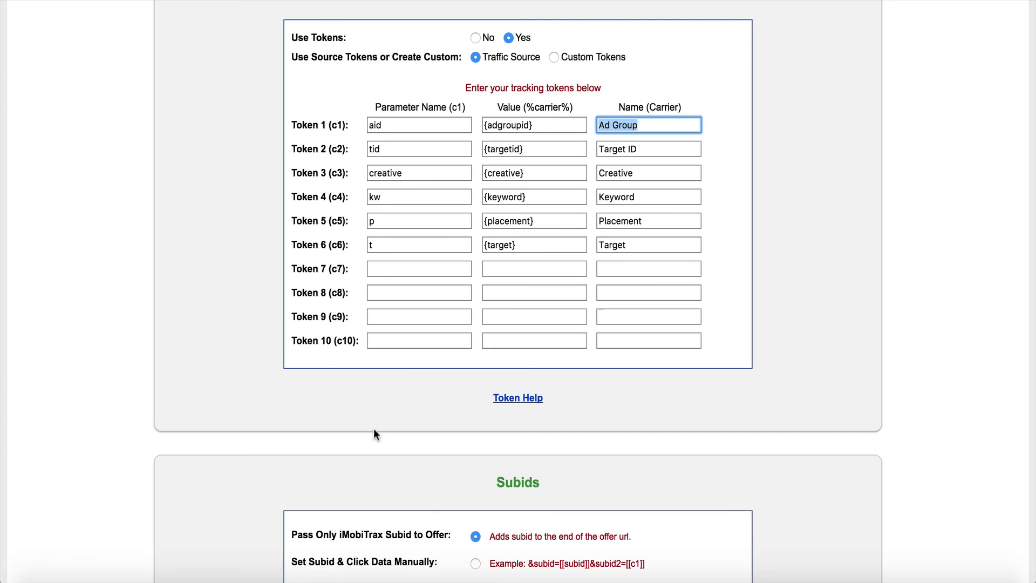
pyautogui.scroll(-8, 373, 428)
pyautogui.scroll(-15, 374, 432)
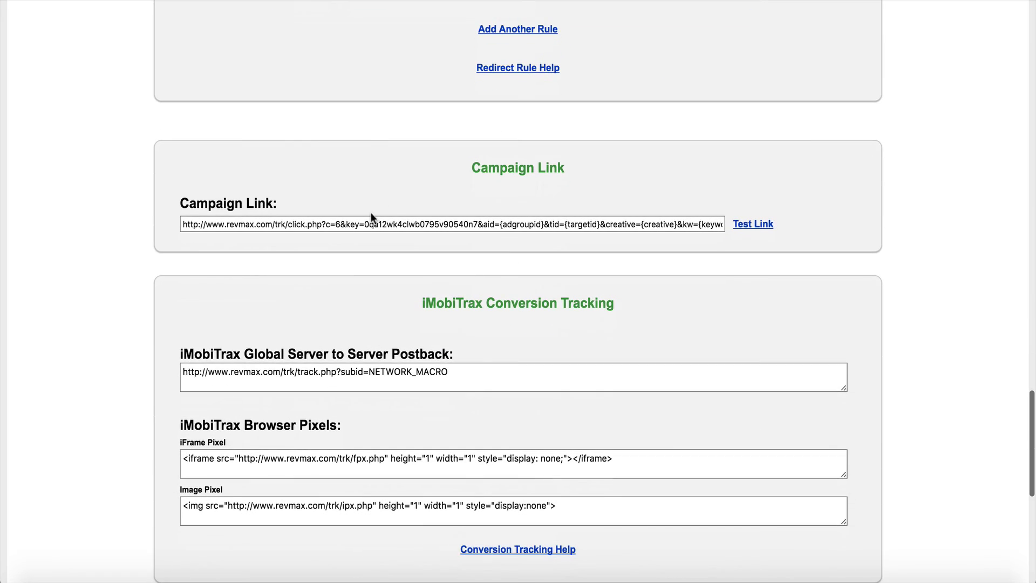
pyautogui.click(354, 223)
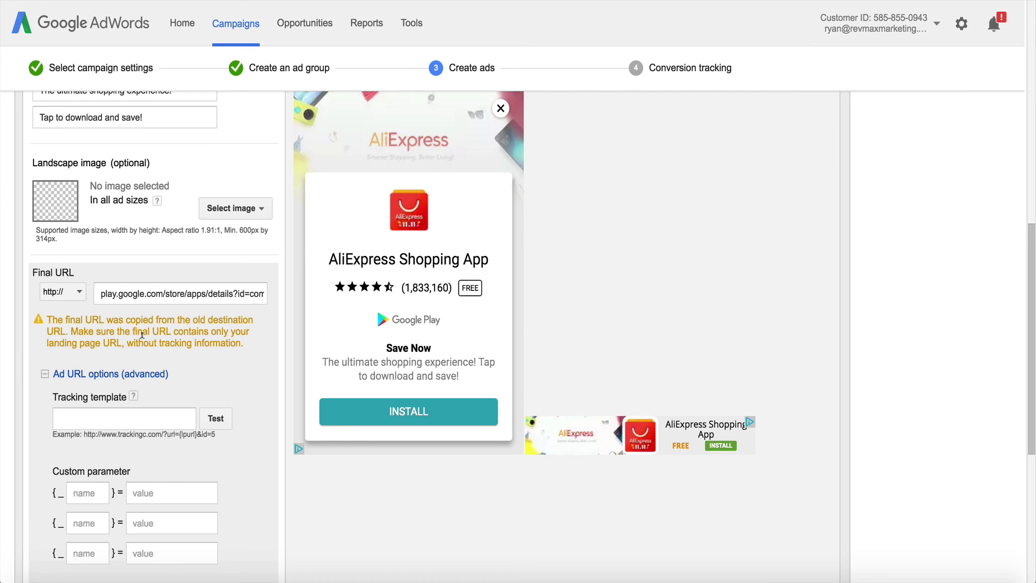
pyautogui.click(104, 414)
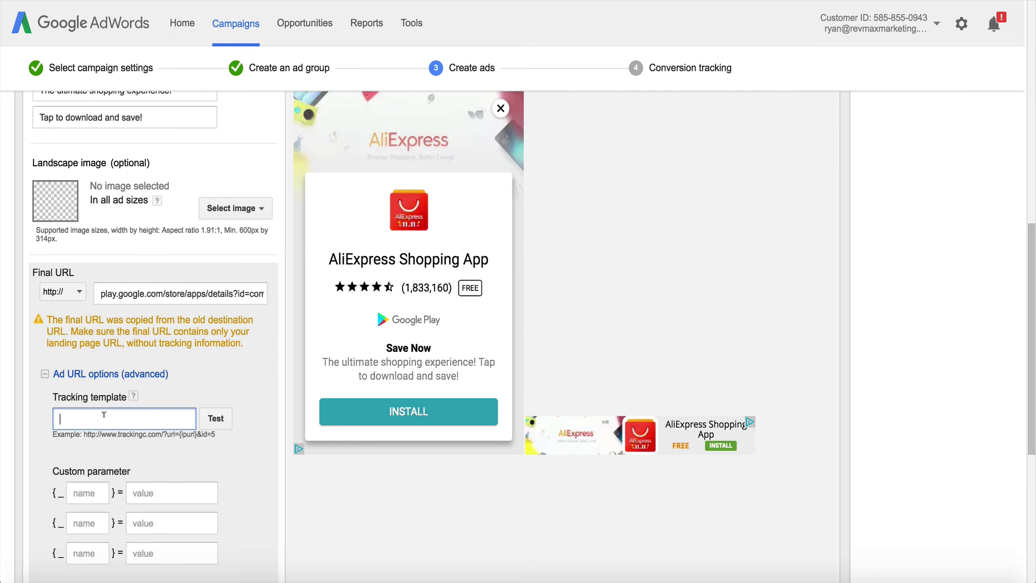
pyautogui.hotkey('ctrl', 'v')
pyautogui.click(255, 410)
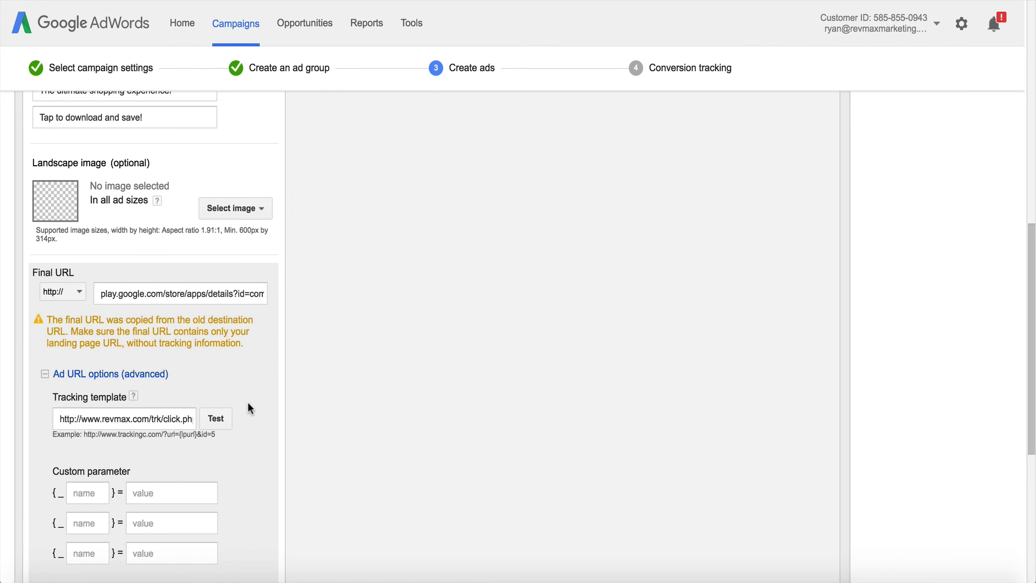
# Test the new tracking template and review the result.
pyautogui.click(218, 420)
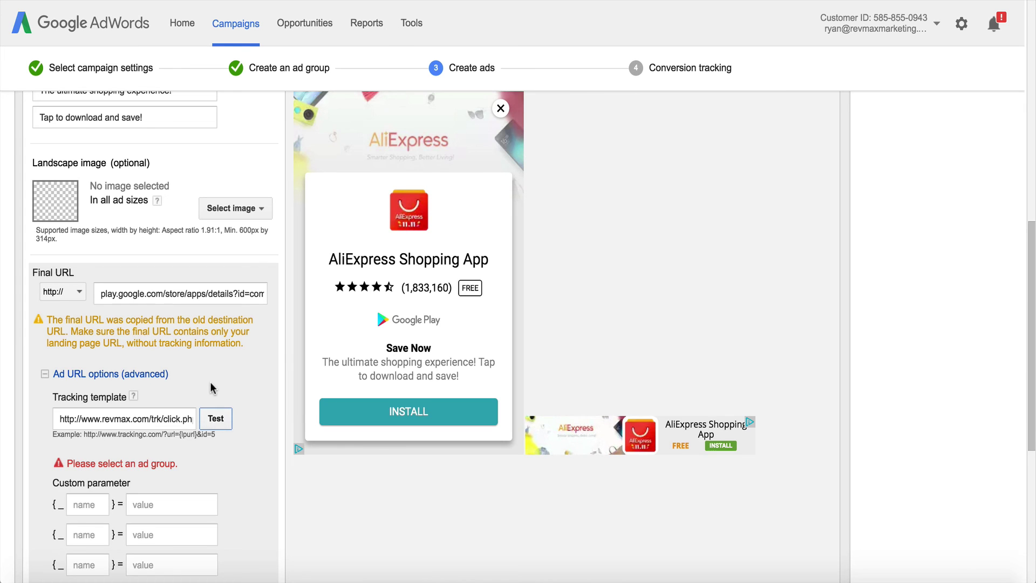
pyautogui.scroll(-5, 211, 386)
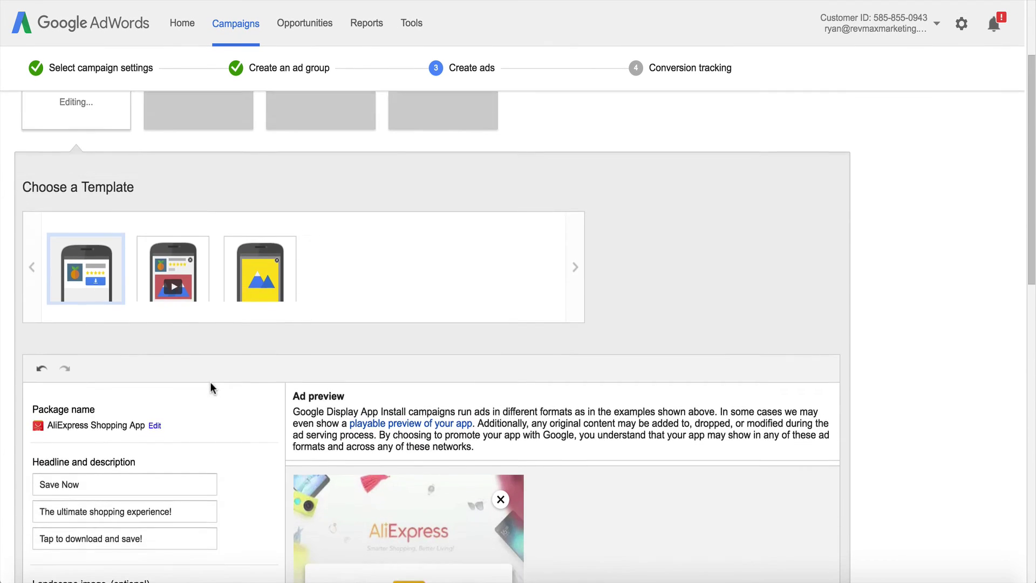
pyautogui.scroll(-5, 211, 379)
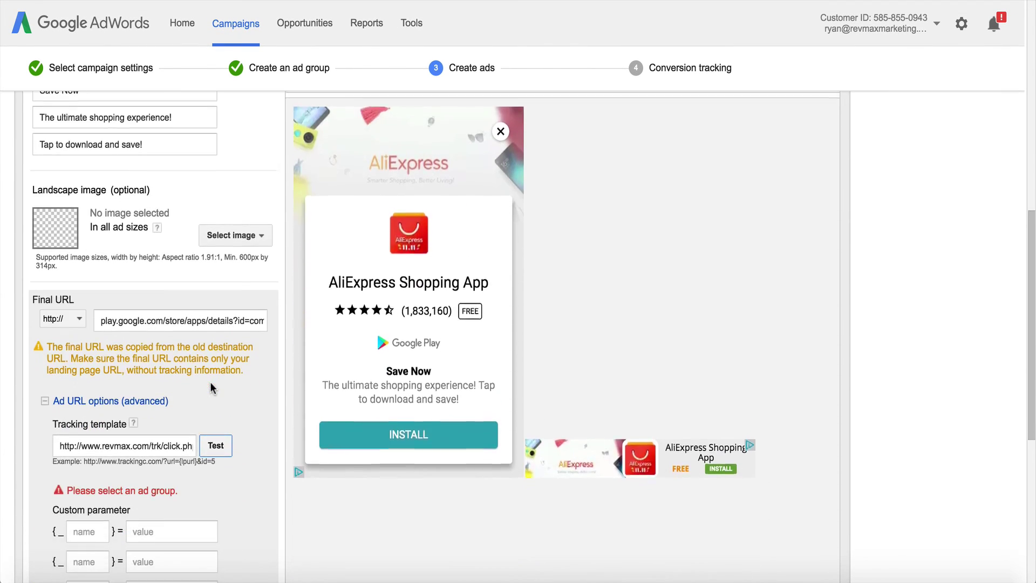
pyautogui.scroll(-1, 236, 388)
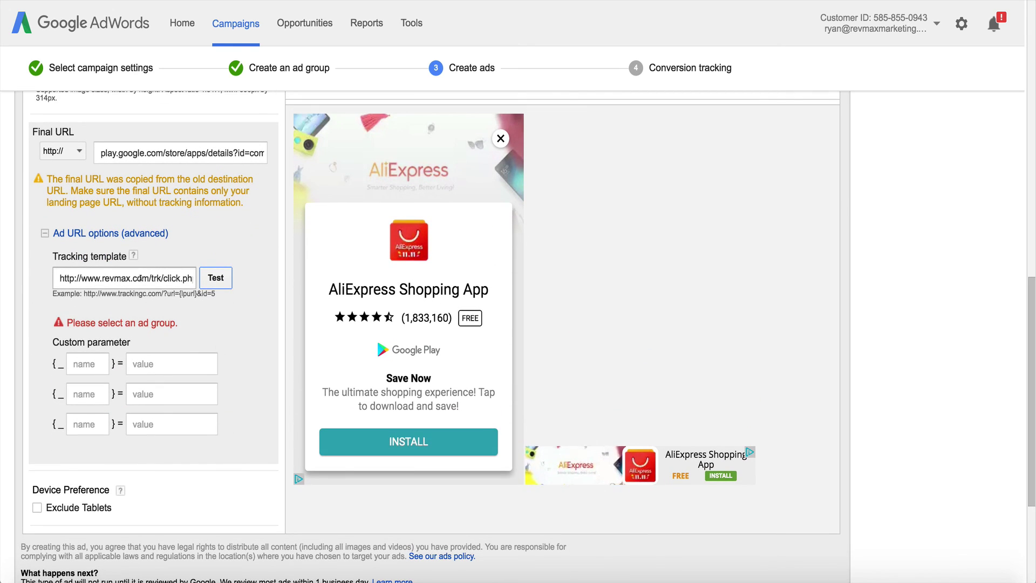
# Copy the ad's AliExpress Play Store final URL and scroll iMobiTrax up to Redirect Rules.
pyautogui.click(59, 274)
pyautogui.moveTo(59, 274); pyautogui.dragTo(245, 281)
pyautogui.moveTo(189, 153); pyautogui.dragTo(280, 150)
pyautogui.click(229, 153)
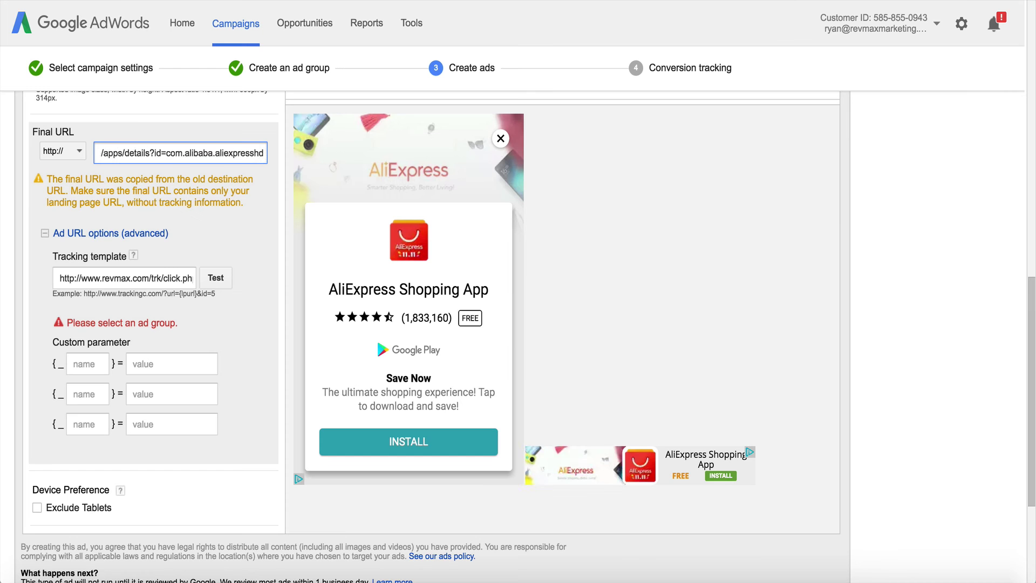
pyautogui.click(117, 151)
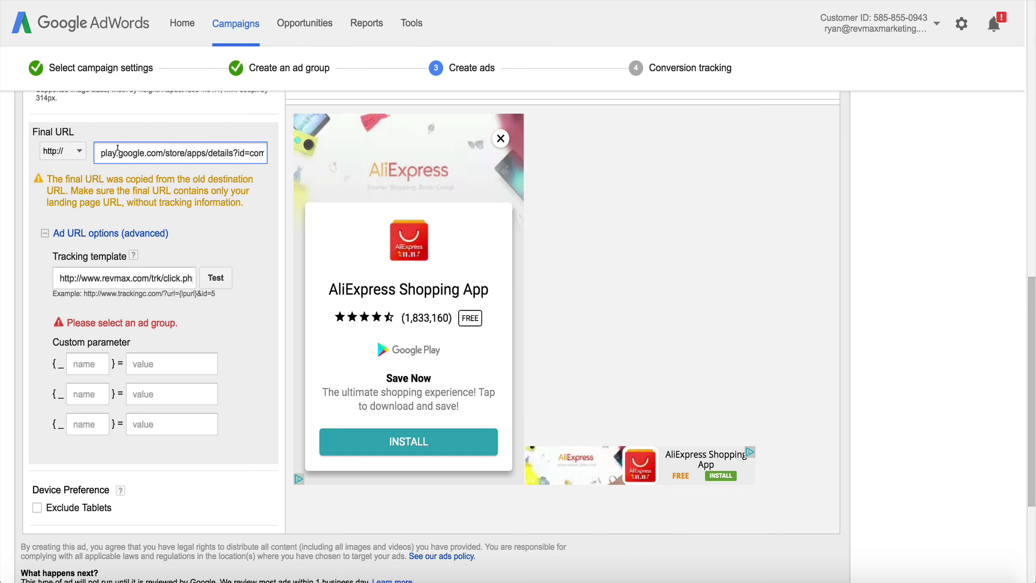
pyautogui.hotkey('ctrl', 'a')
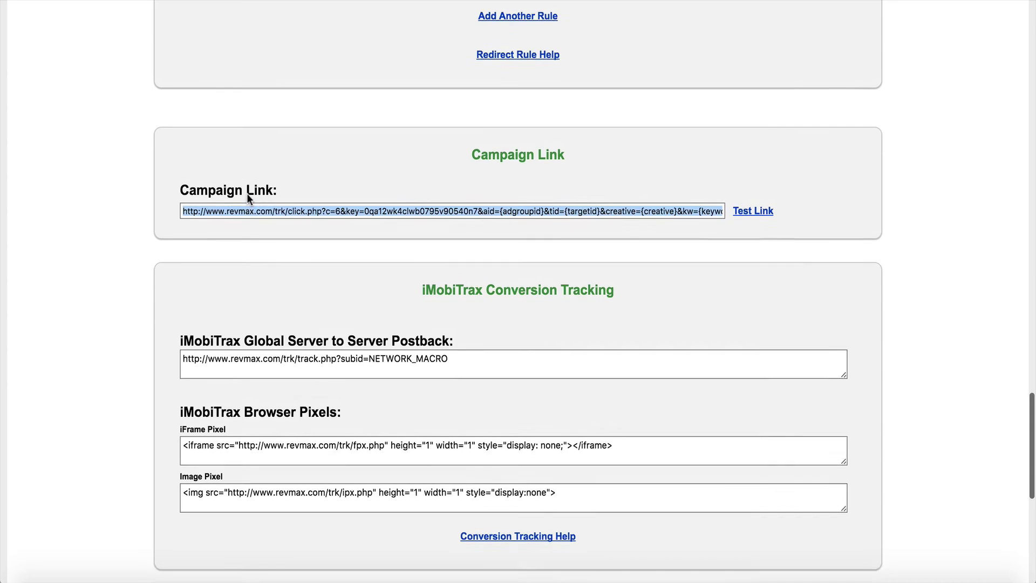
pyautogui.scroll(5, 247, 193)
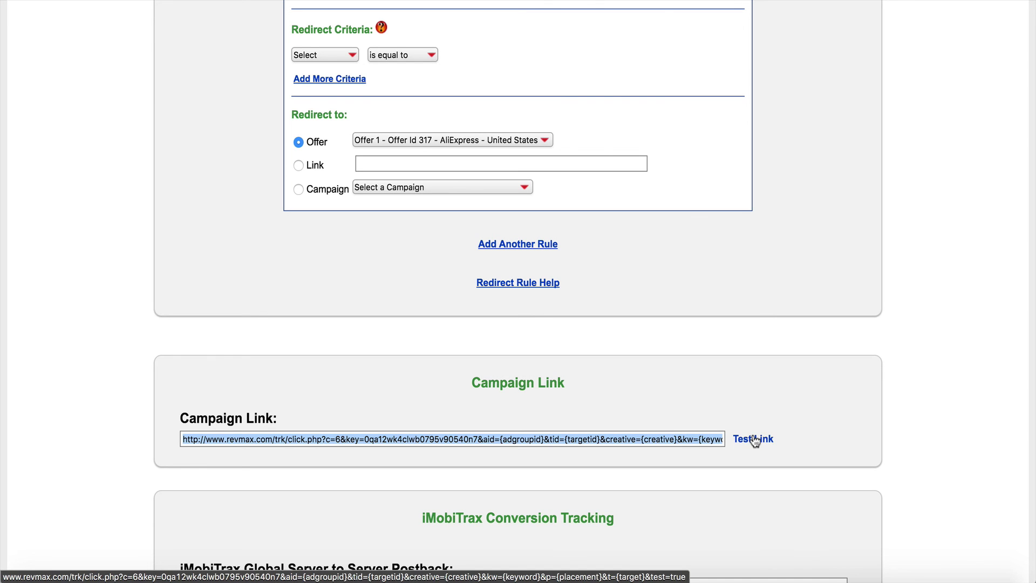
pyautogui.scroll(2, 755, 442)
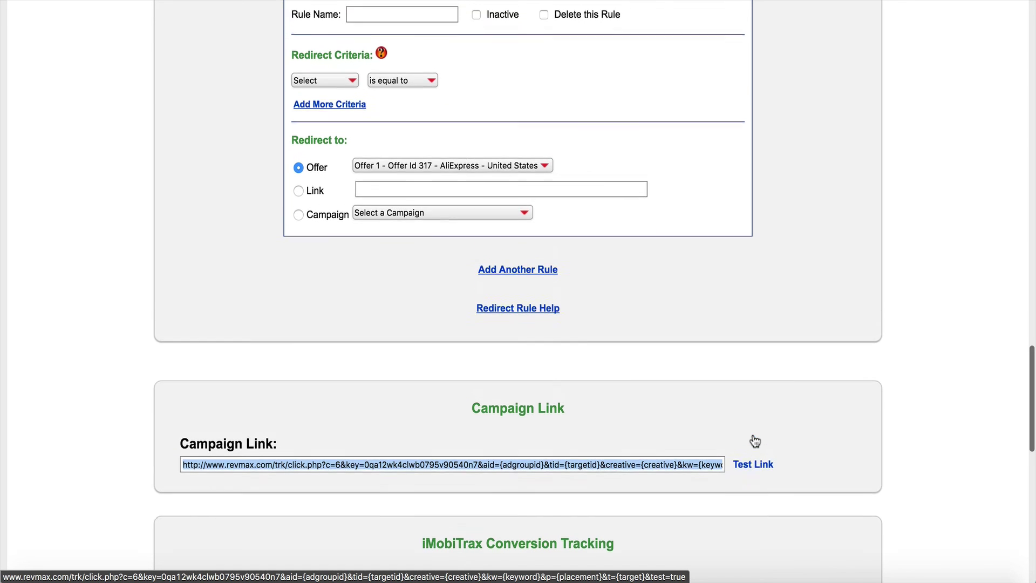
pyautogui.scroll(2, 755, 441)
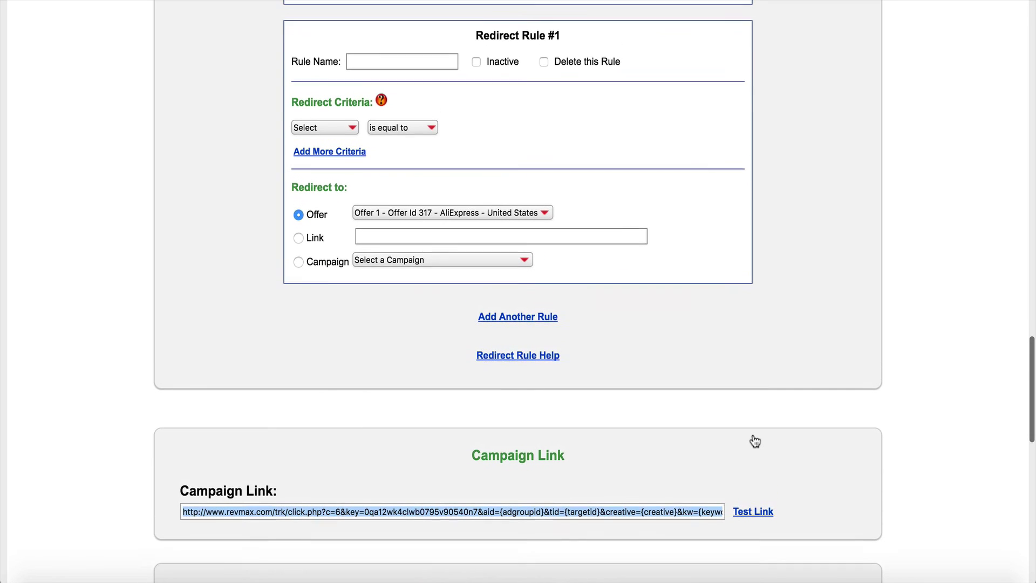
pyautogui.scroll(3, 754, 441)
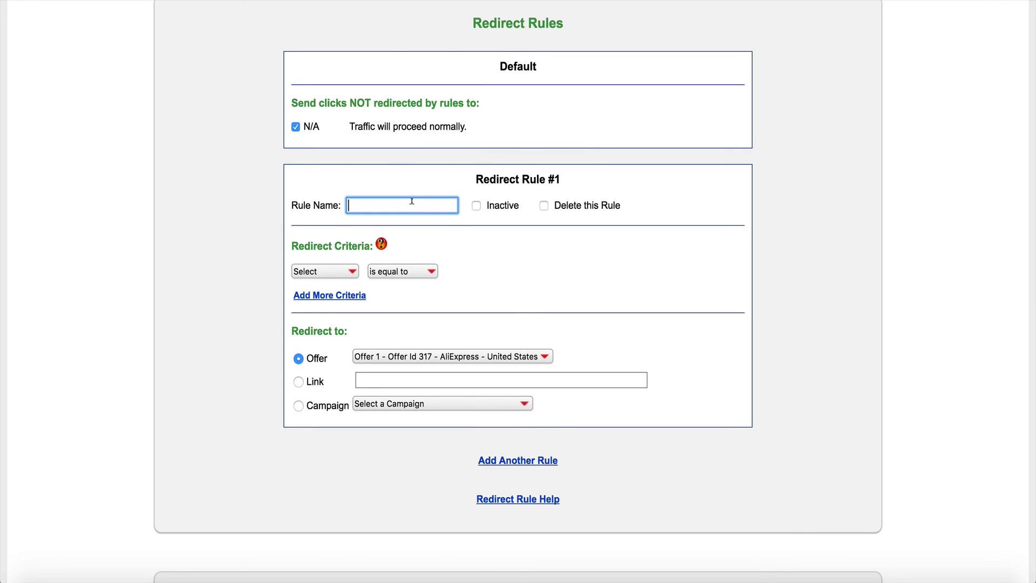
# Name the redirect rule 'Google' with condition Platform is not equal to Android.
pyautogui.write('Google')
pyautogui.click(575, 238)
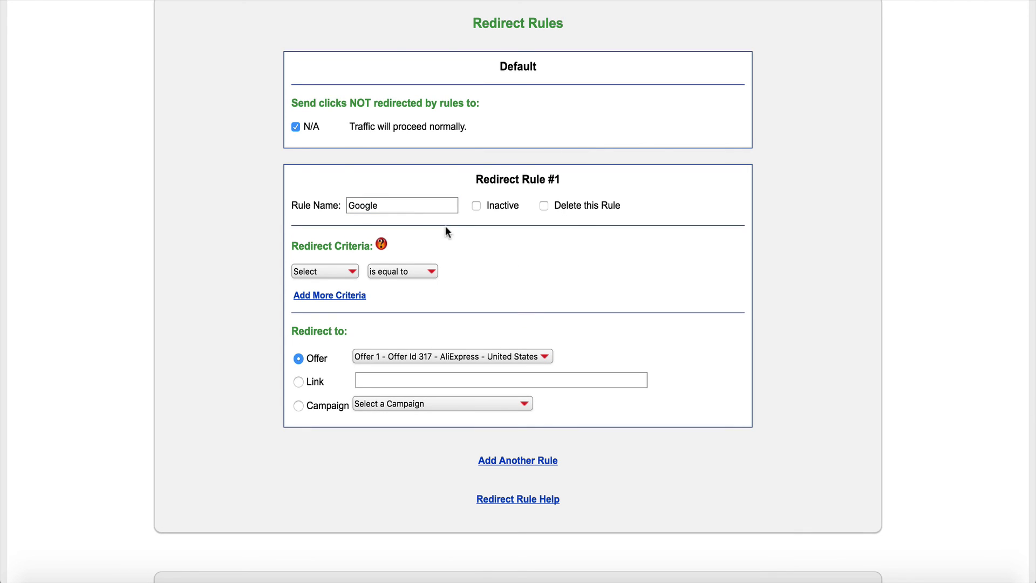
pyautogui.click(321, 270)
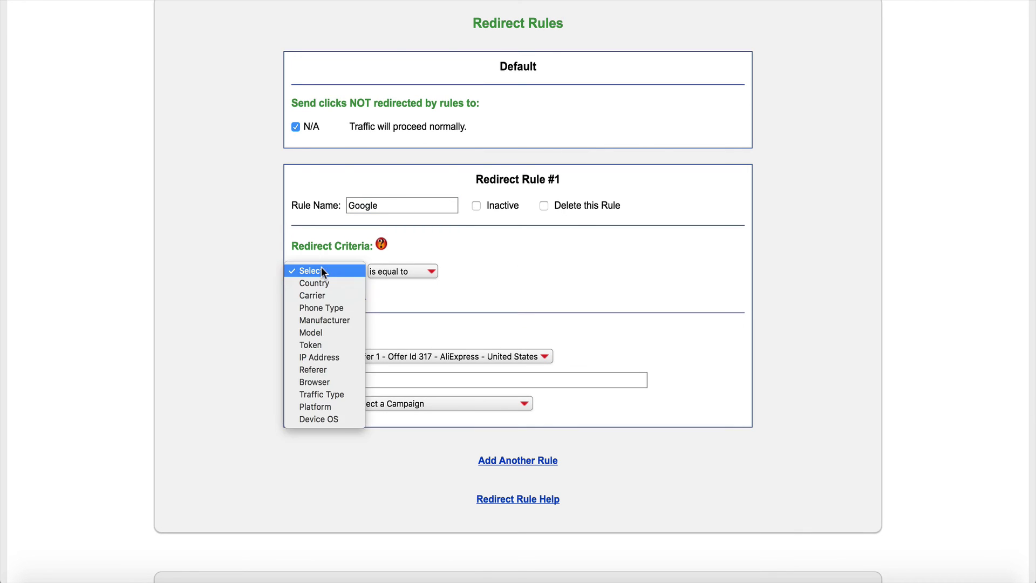
pyautogui.click(321, 406)
pyautogui.click(412, 270)
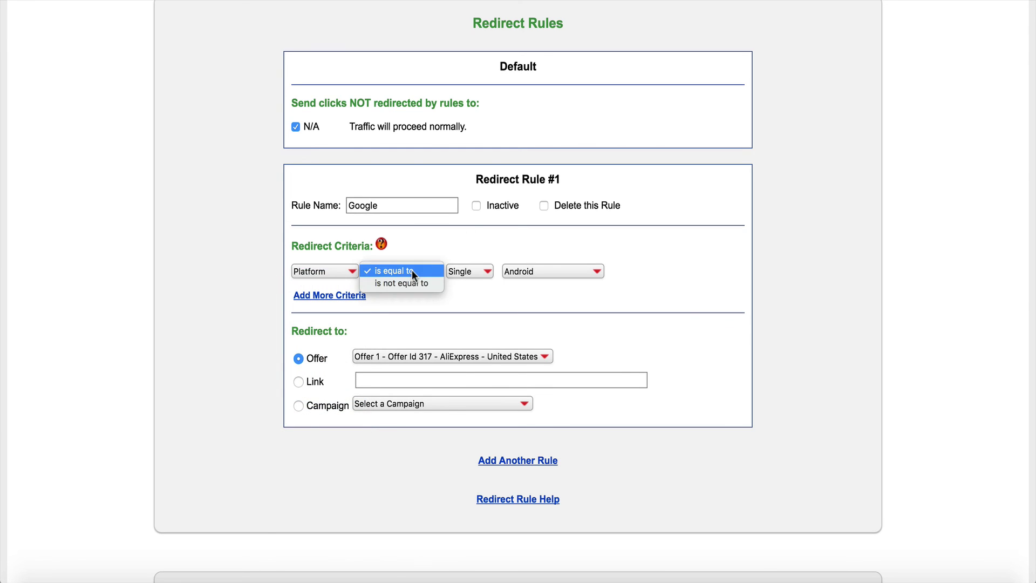
pyautogui.click(415, 282)
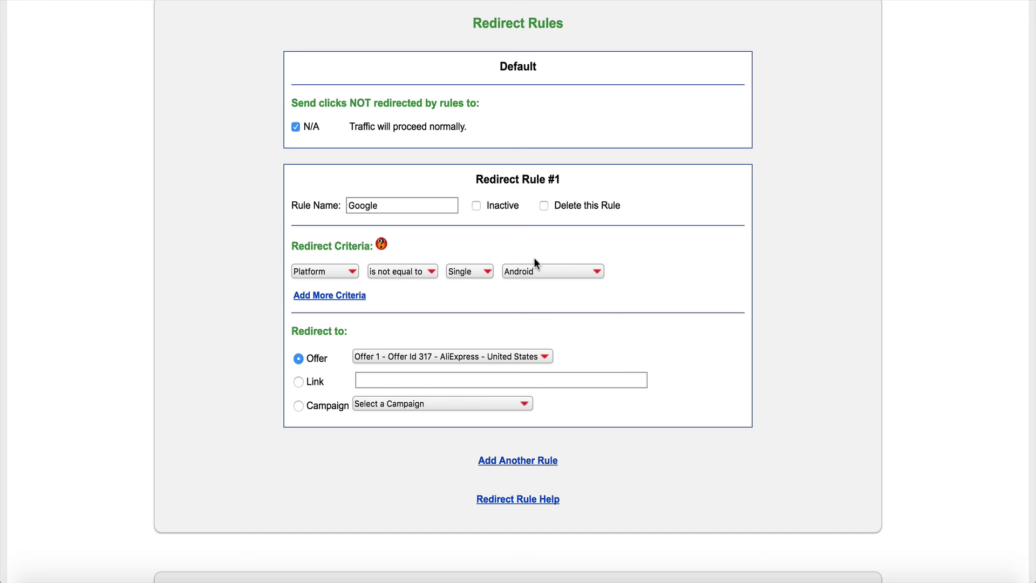
pyautogui.click(518, 271)
pyautogui.click(586, 257)
pyautogui.click(298, 382)
pyautogui.click(391, 377)
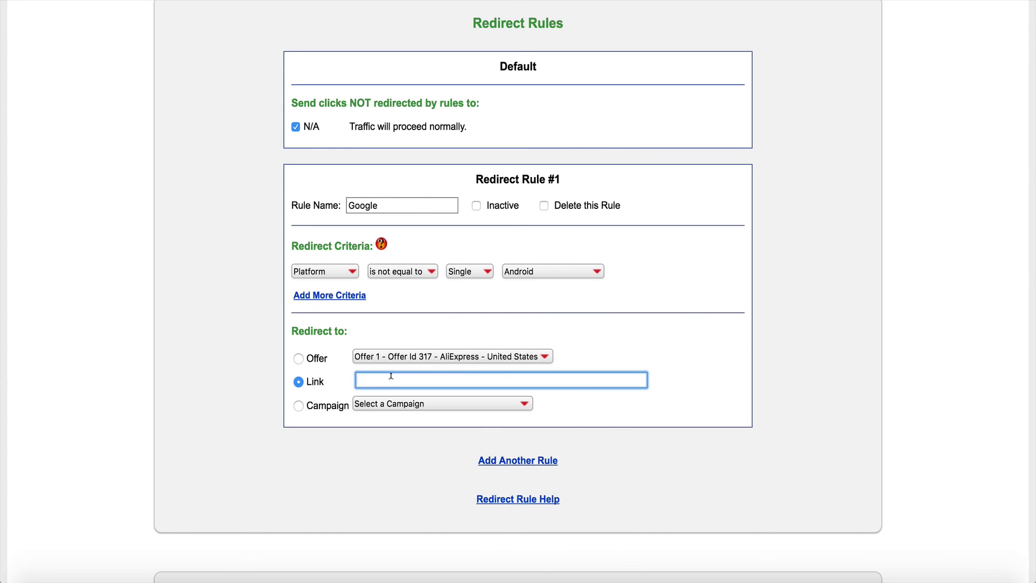
pyautogui.write('play.google.com/store/apps/details?id=com.alibaba.aliexpresshd')
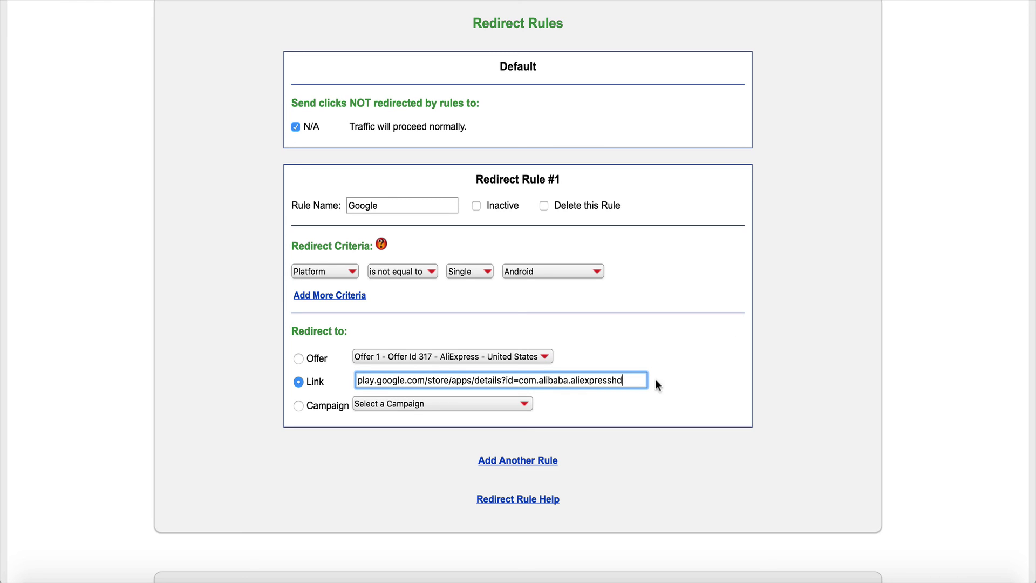
pyautogui.moveTo(639, 385); pyautogui.dragTo(353, 323)
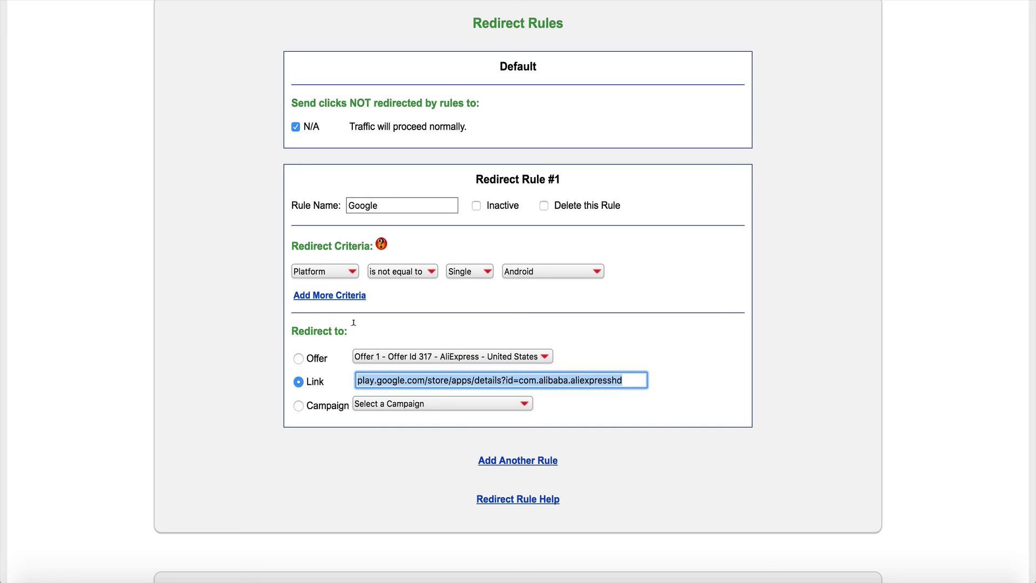
pyautogui.click(356, 381)
pyautogui.write('http:/')
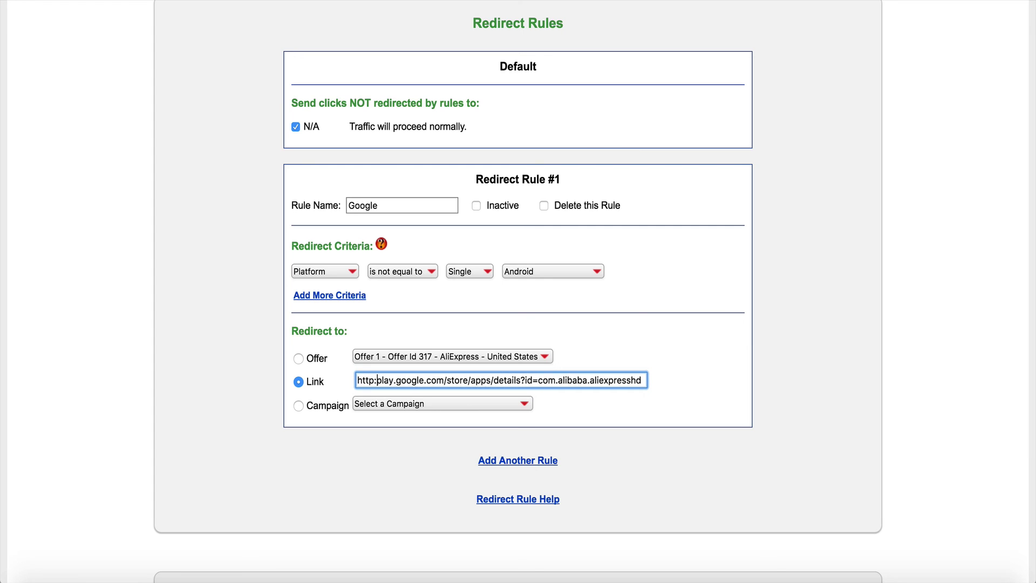
pyautogui.write('/')
pyautogui.click(811, 318)
# Save the campaign with Update Campaign.
pyautogui.scroll(-10, 811, 318)
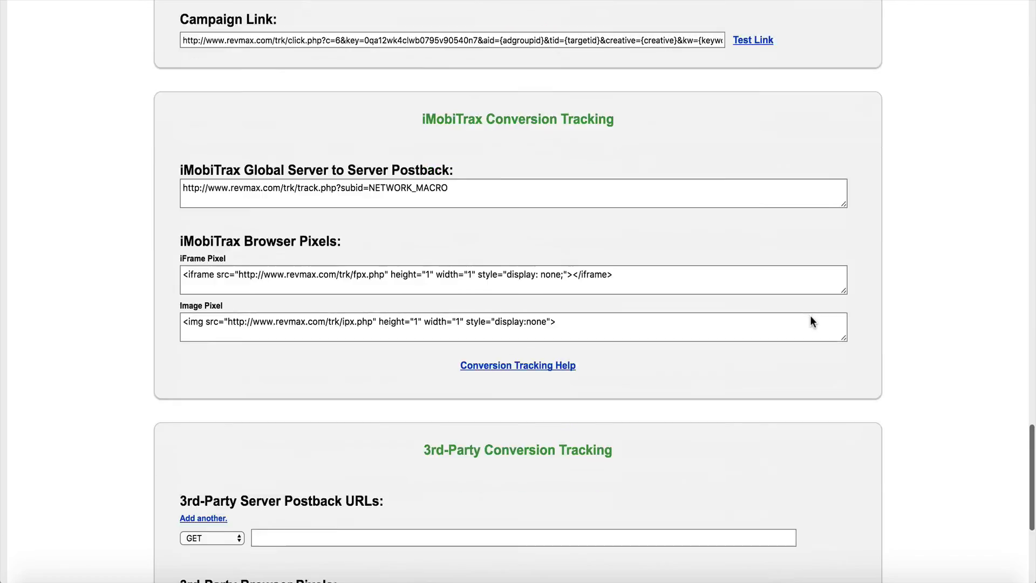
pyautogui.scroll(-3, 811, 321)
pyautogui.scroll(15, 811, 321)
pyautogui.scroll(-2, 458, 365)
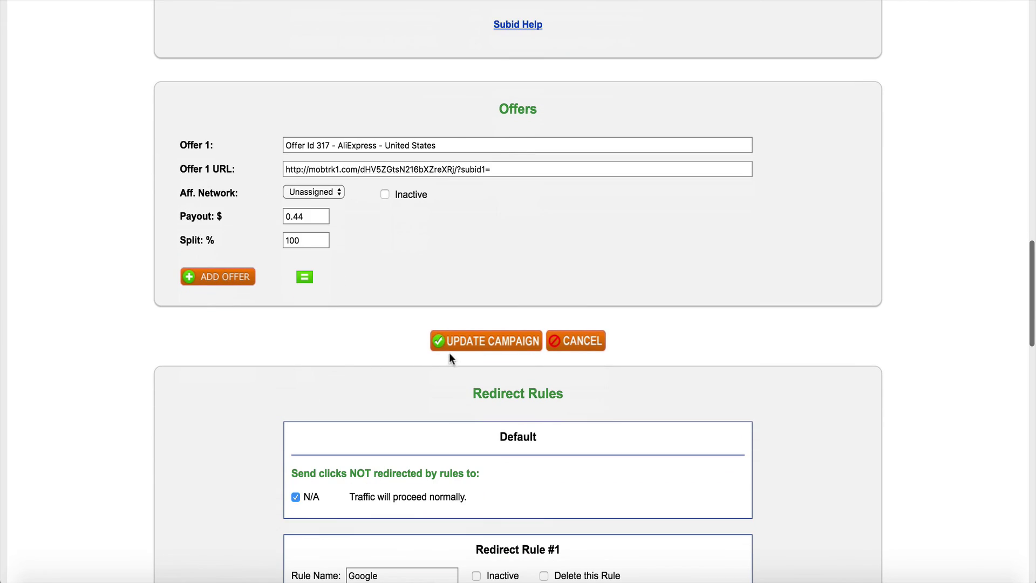
pyautogui.click(448, 347)
# Check the ad's Final URL and Tracking template values.
pyautogui.scroll(-15, 338, 304)
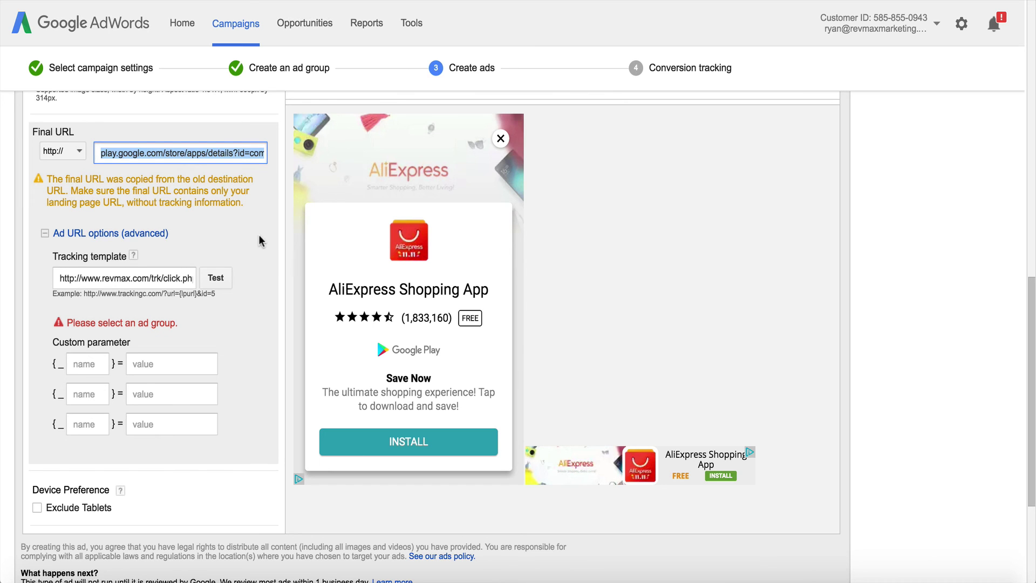
pyautogui.click(250, 231)
pyautogui.scroll(2, 250, 231)
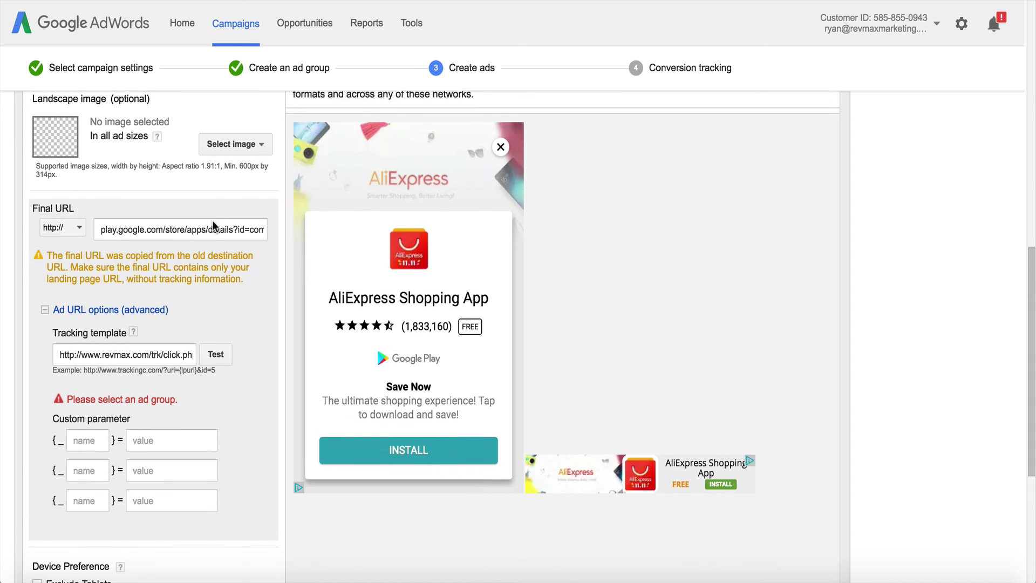
pyautogui.scroll(10, 149, 267)
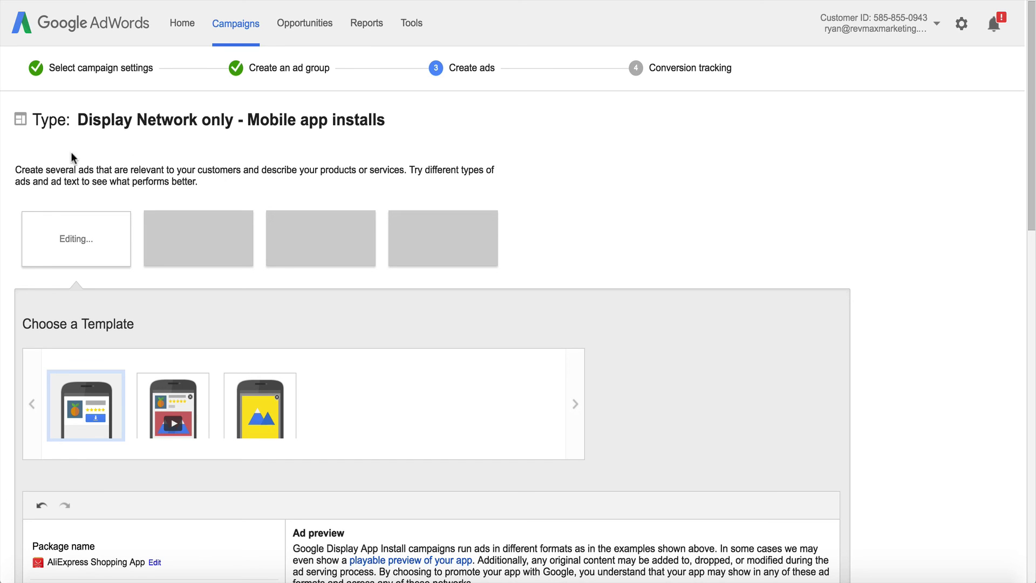
pyautogui.scroll(-10, 264, 130)
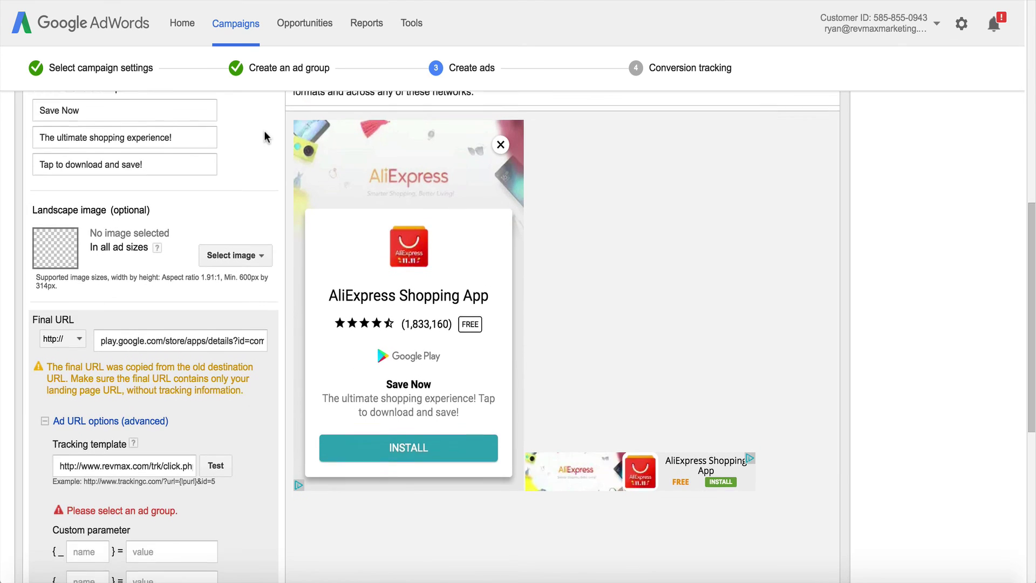
pyautogui.scroll(-2, 212, 385)
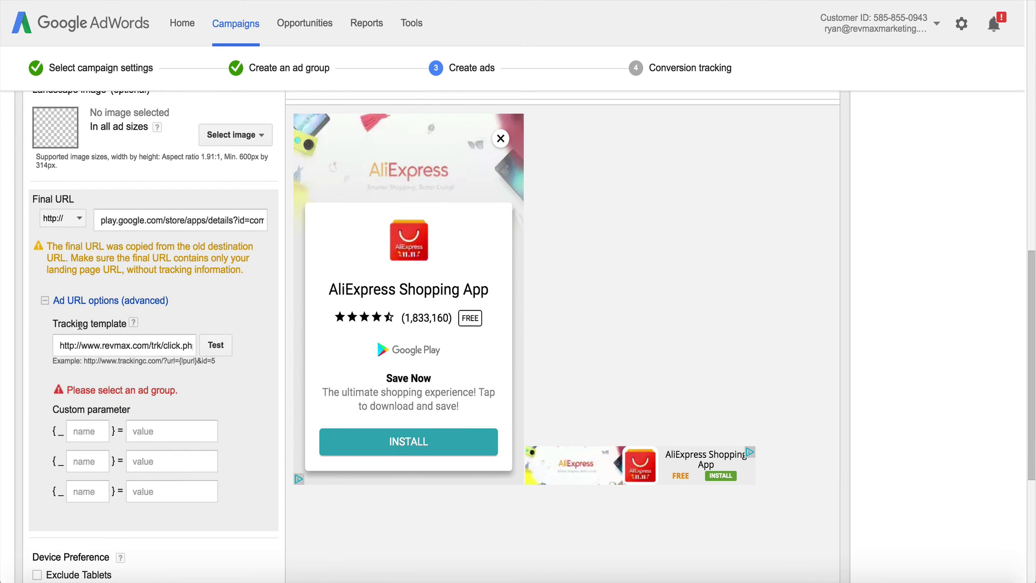
pyautogui.tripleClick(169, 352)
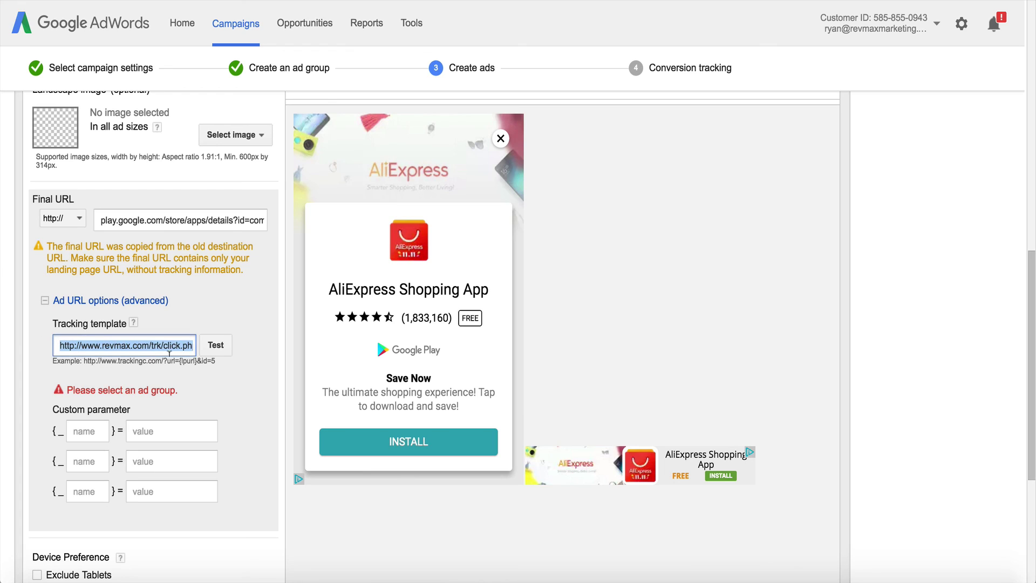
pyautogui.click(164, 224)
pyautogui.moveTo(129, 220); pyautogui.dragTo(203, 221)
pyautogui.moveTo(82, 346); pyautogui.dragTo(53, 346)
# Save the new AliExpress app-install ad.
pyautogui.scroll(-2, 264, 333)
pyautogui.scroll(-3, 264, 329)
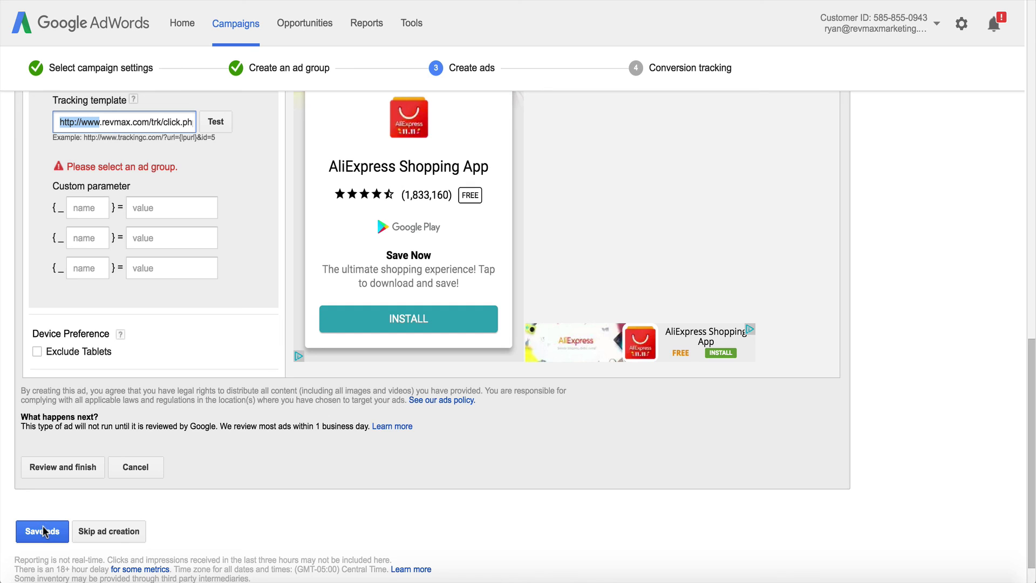
pyautogui.click(33, 533)
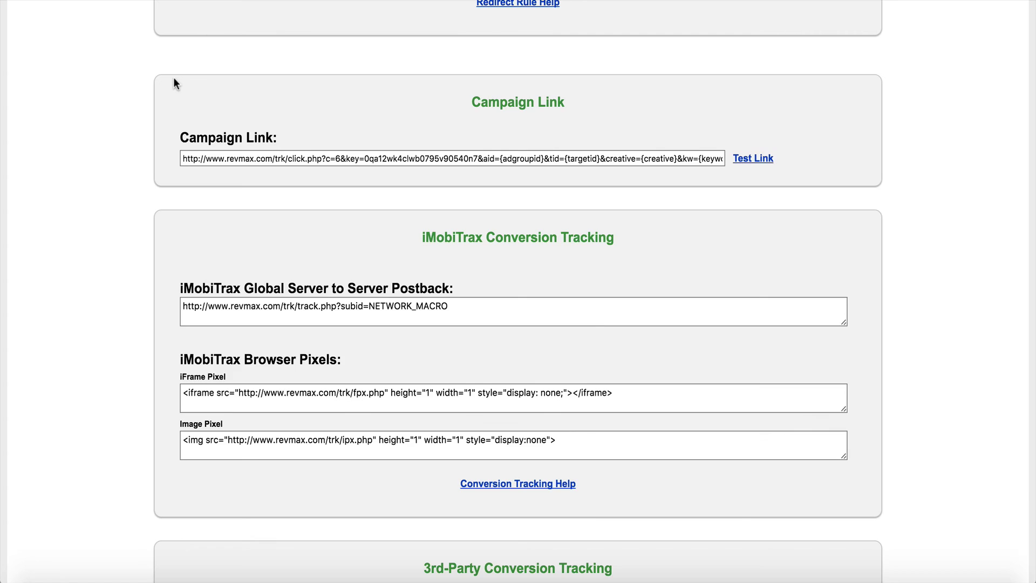
# Scroll to the top of the saved AliExpress CPI Android campaign to review it.
pyautogui.scroll(20, 173, 80)
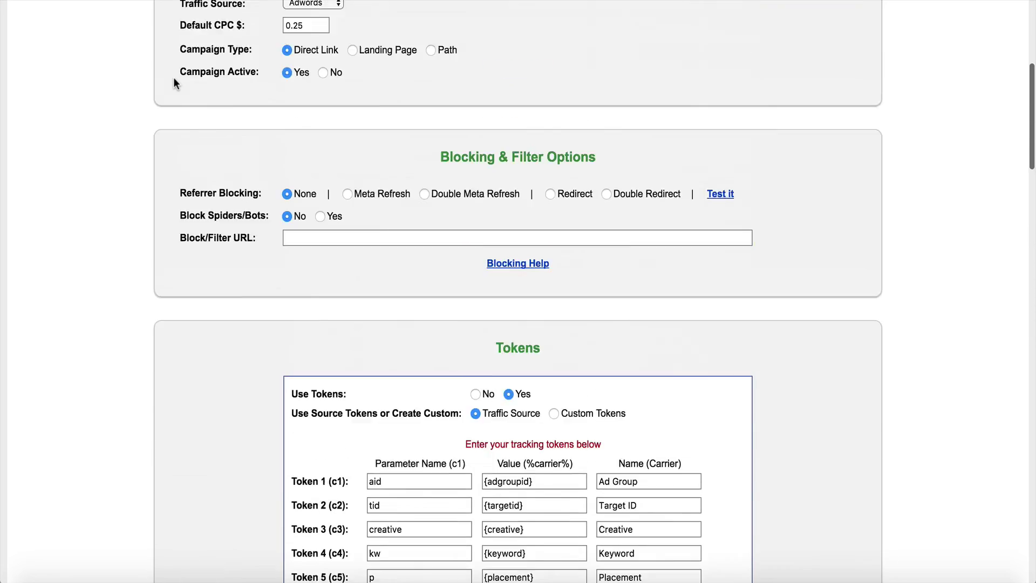
pyautogui.scroll(5, 174, 81)
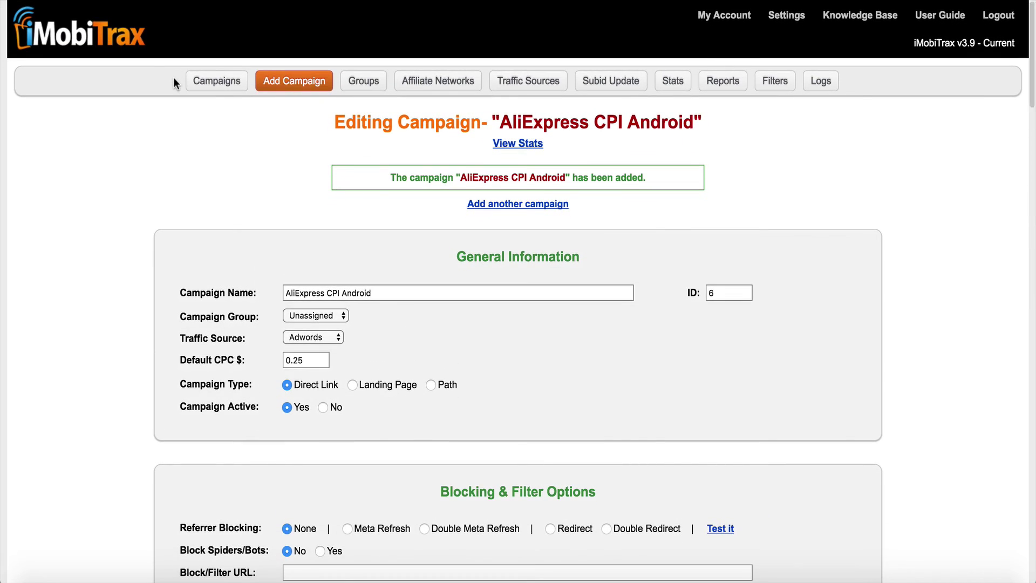